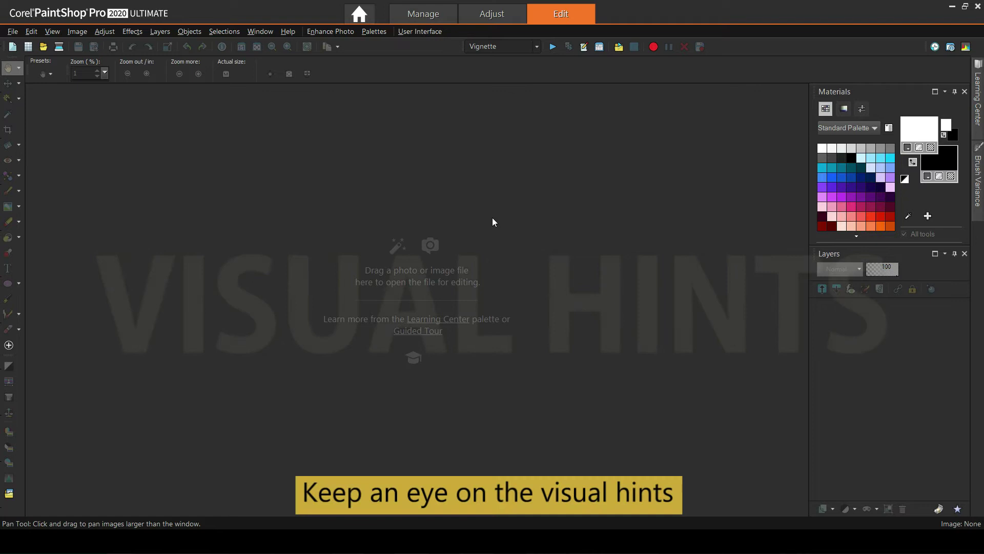
Step: Try Select All and the workspace context menu, then glance at the colour-correction tools
{"action": "key", "text": "ctrl+a"}
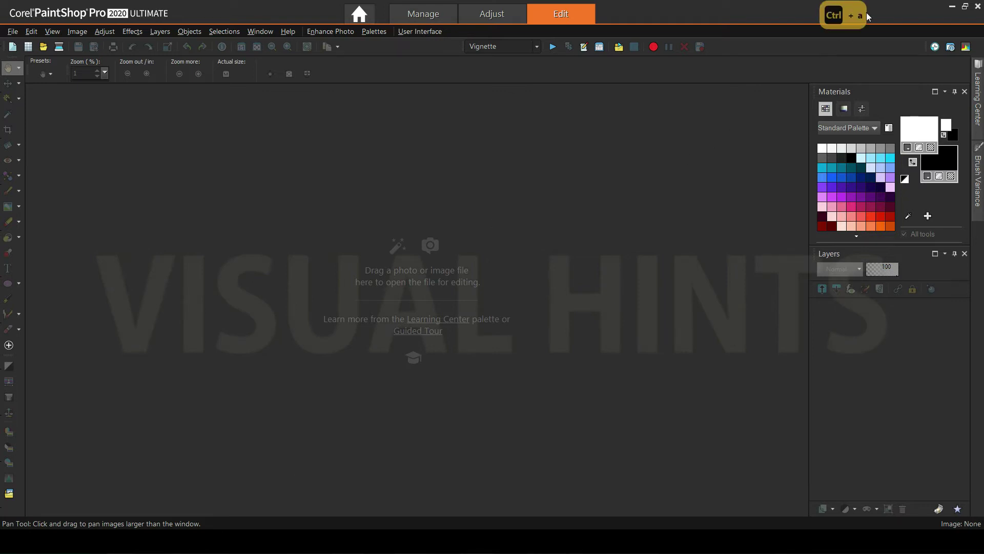
{"action": "key", "text": "ctrl+a"}
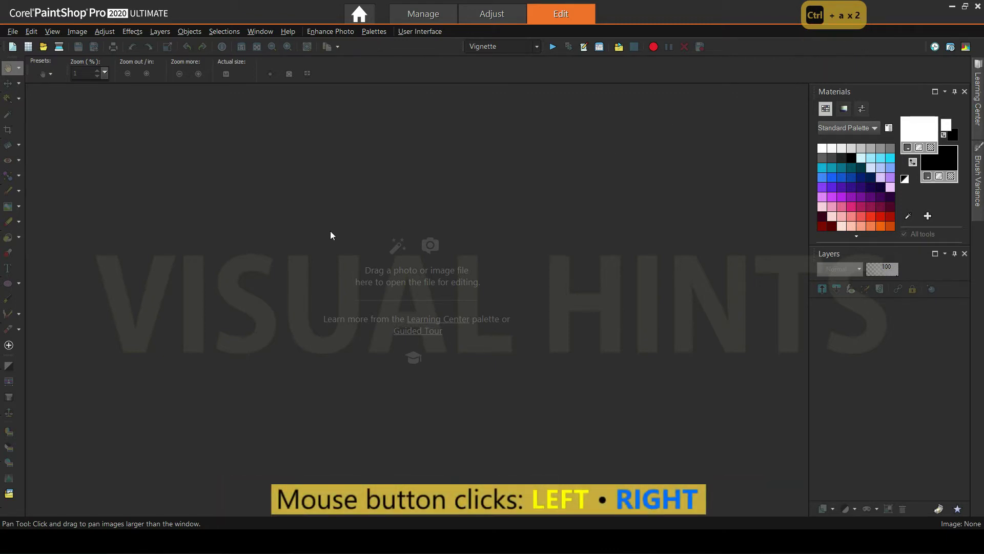
{"action": "left_click", "coordinate": [287, 219]}
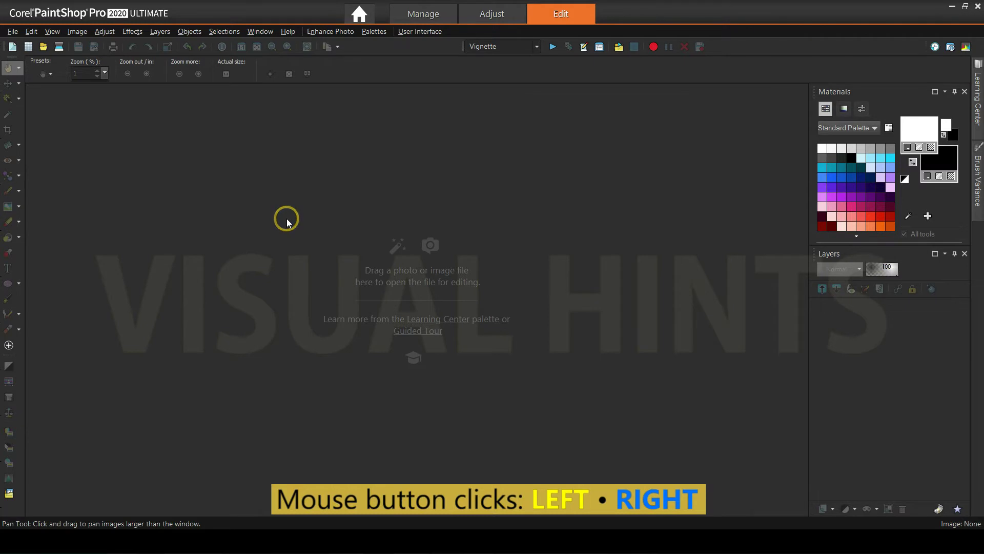
{"action": "right_click", "coordinate": [499, 222]}
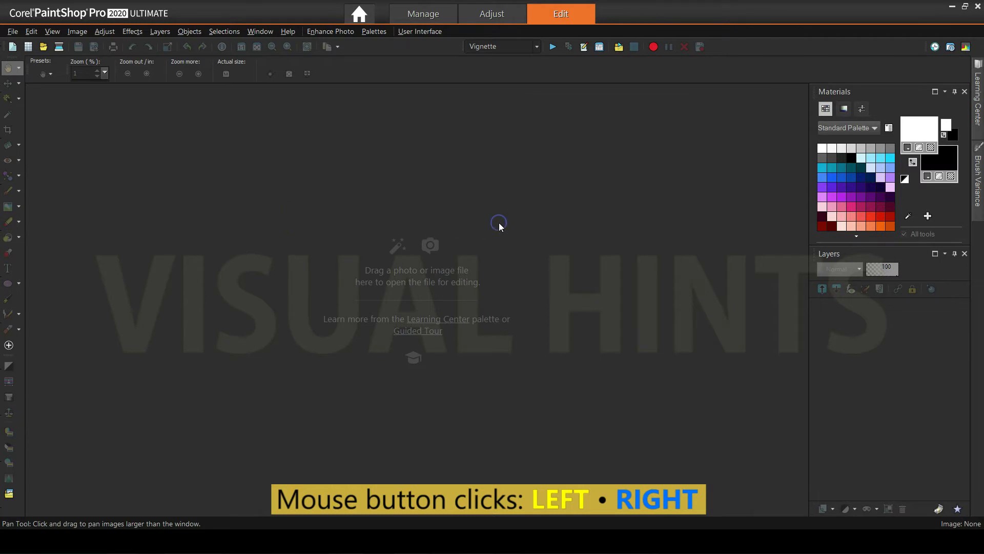
{"action": "left_click", "coordinate": [397, 210]}
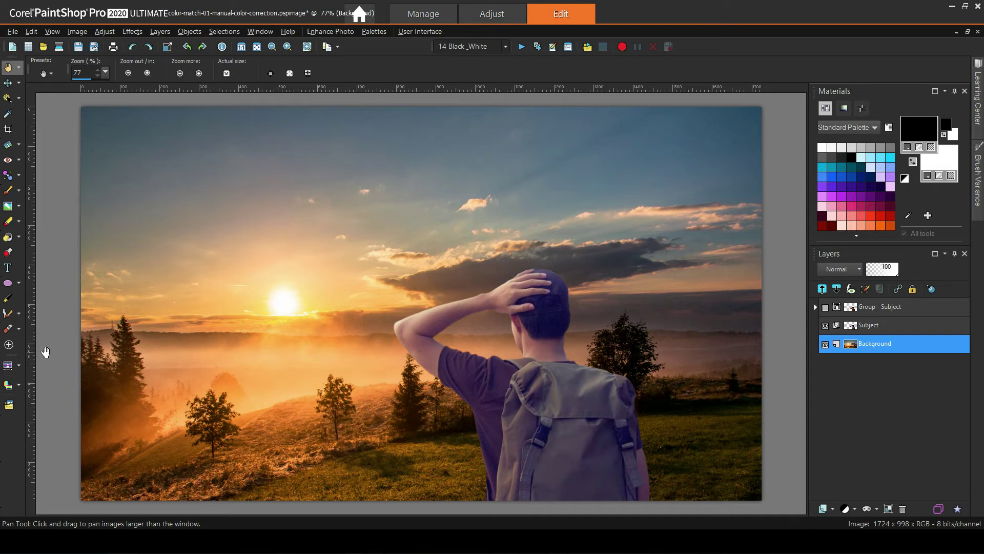
{"action": "left_click", "coordinate": [20, 365]}
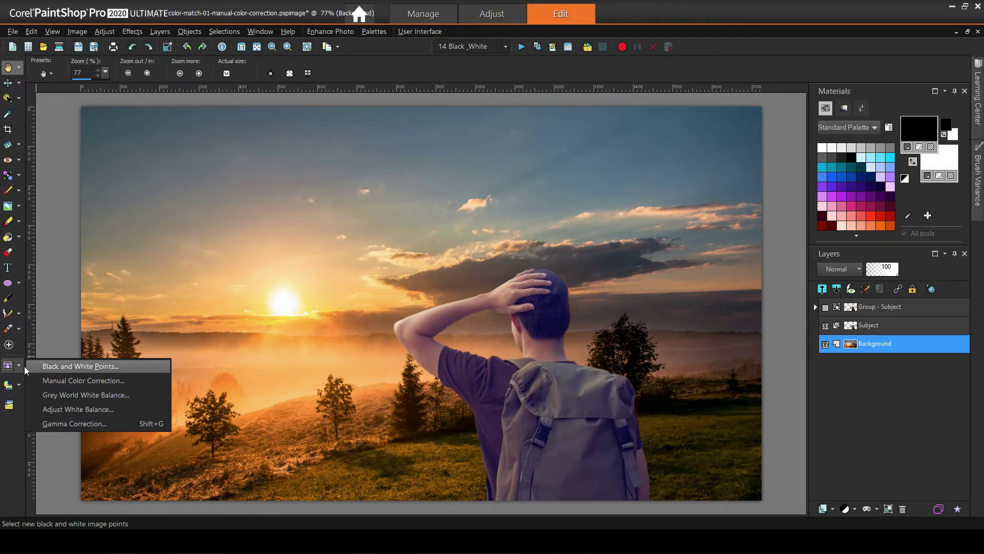
{"action": "left_click", "coordinate": [538, 353]}
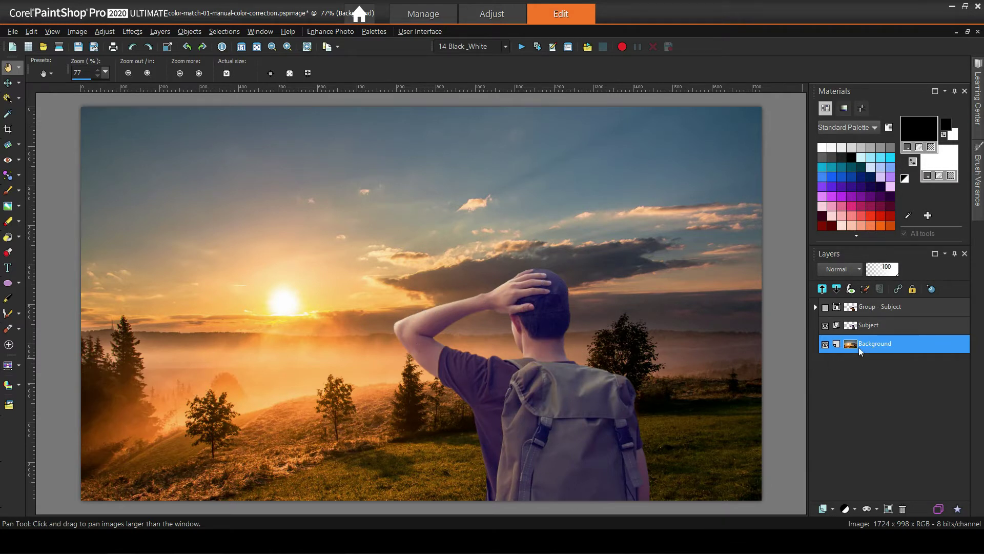
Step: Make Subject the active layer and toggle Group - Subject visibility to compare corrected and bluish tones
{"action": "left_click", "coordinate": [868, 326]}
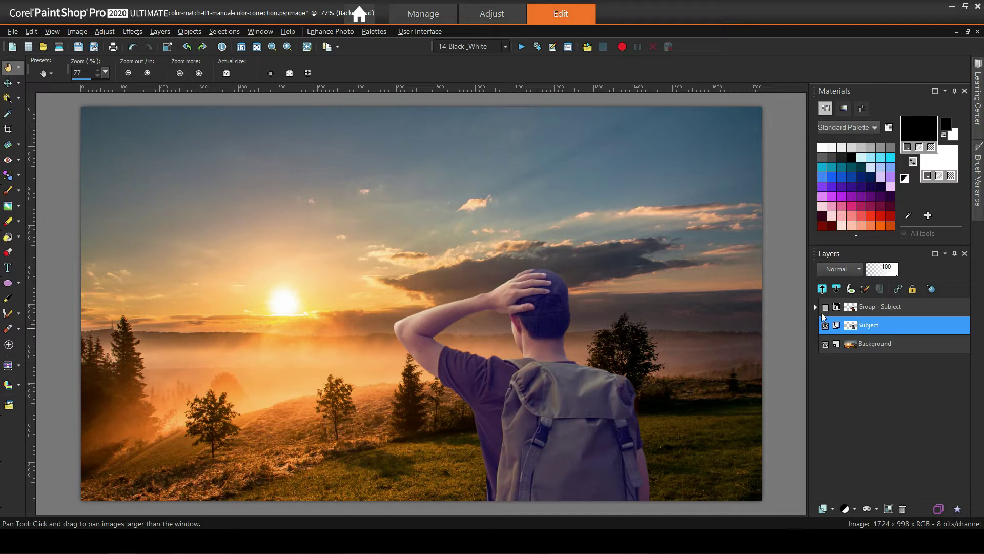
{"action": "mouse_move", "coordinate": [871, 309]}
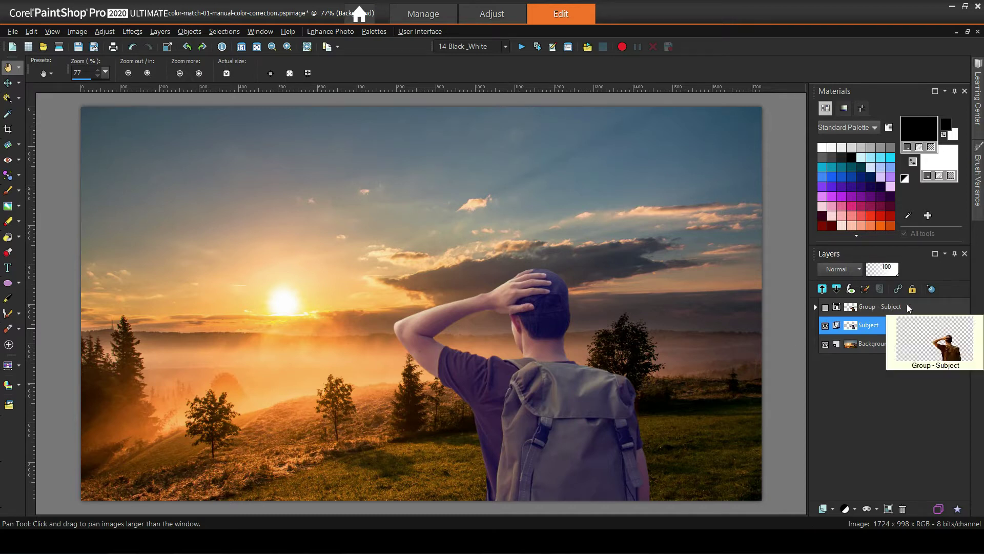
{"action": "left_click", "coordinate": [825, 308]}
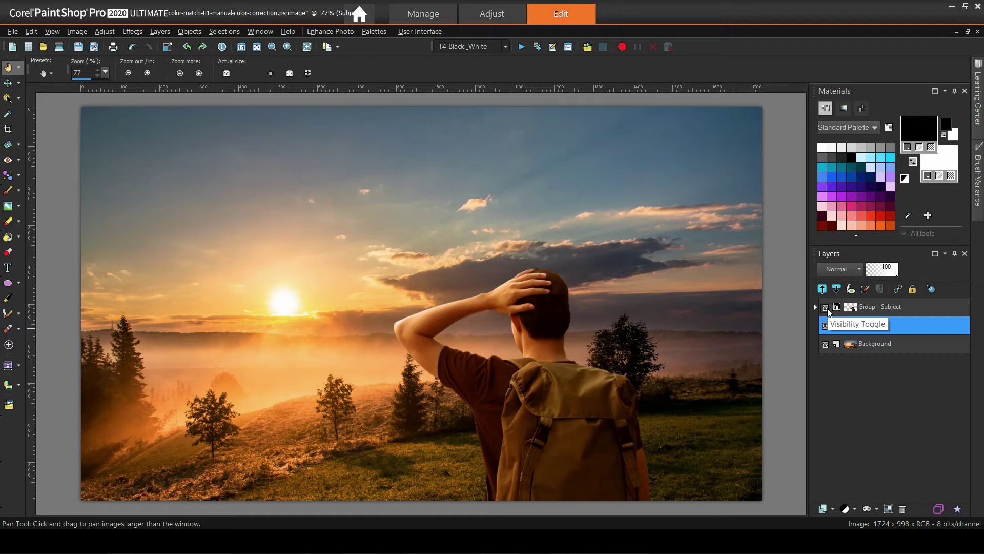
{"action": "left_click", "coordinate": [826, 307]}
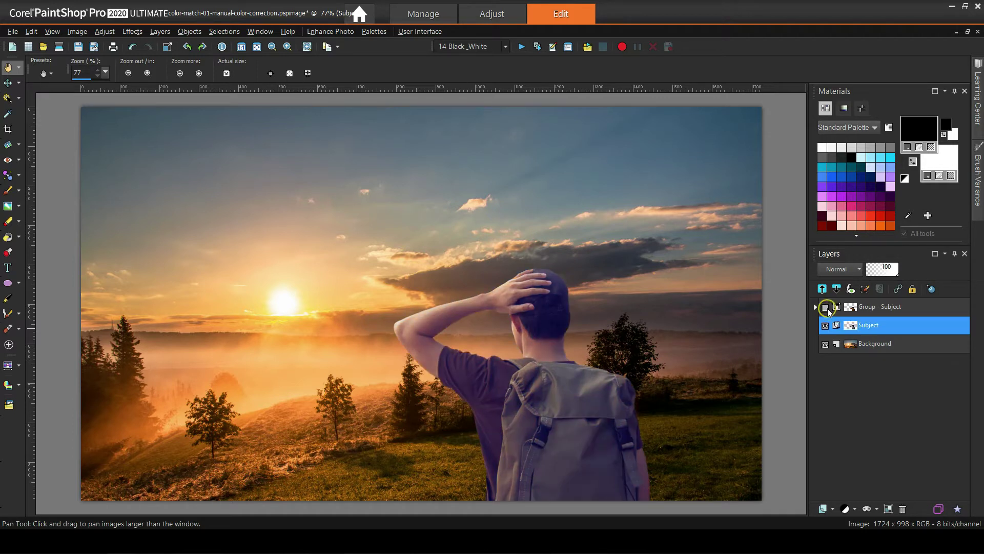
{"action": "left_click", "coordinate": [825, 308]}
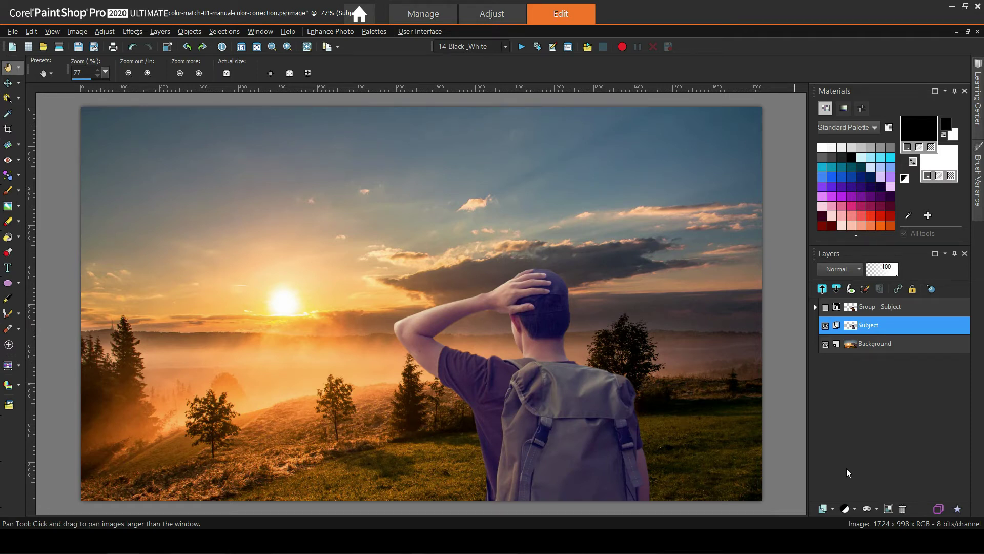
{"action": "left_click", "coordinate": [20, 366]}
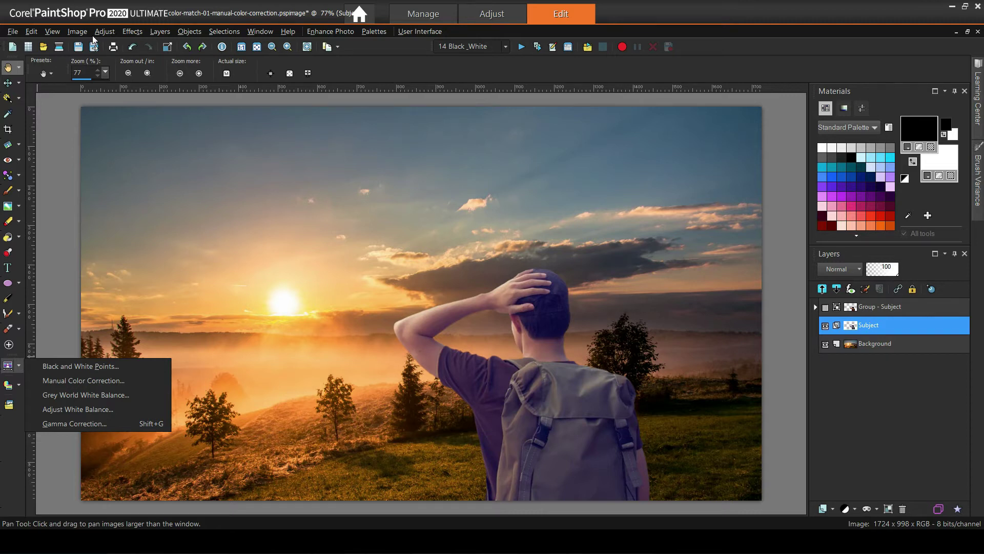
{"action": "left_click", "coordinate": [53, 31]}
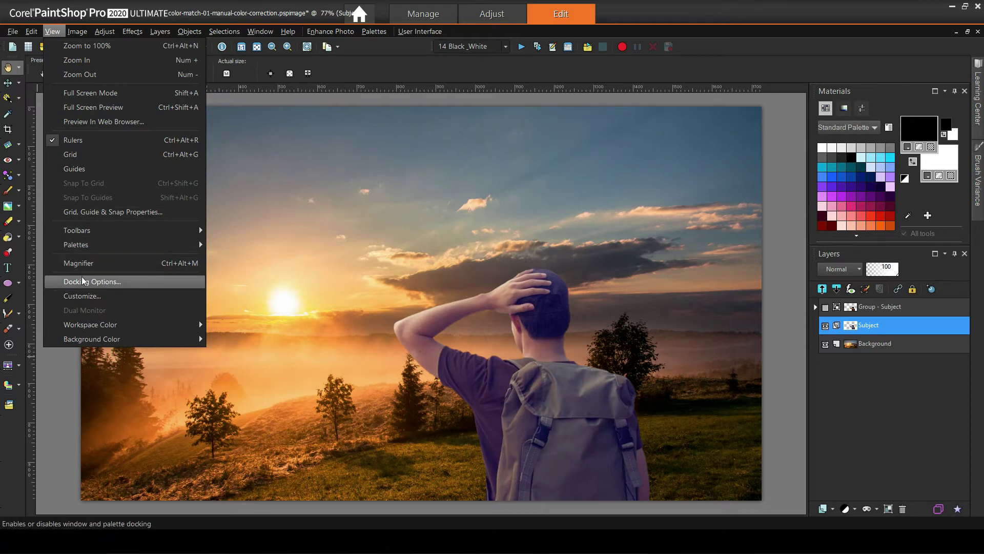
{"action": "left_click", "coordinate": [82, 295]}
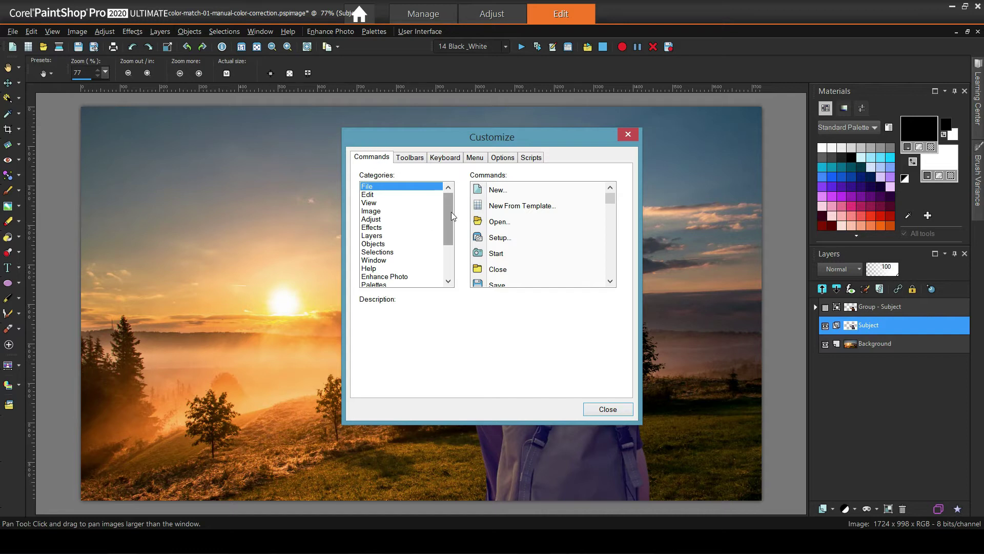
{"action": "left_click_drag", "start_coordinate": [449, 218], "coordinate": [461, 257]}
{"action": "left_click", "coordinate": [410, 268]}
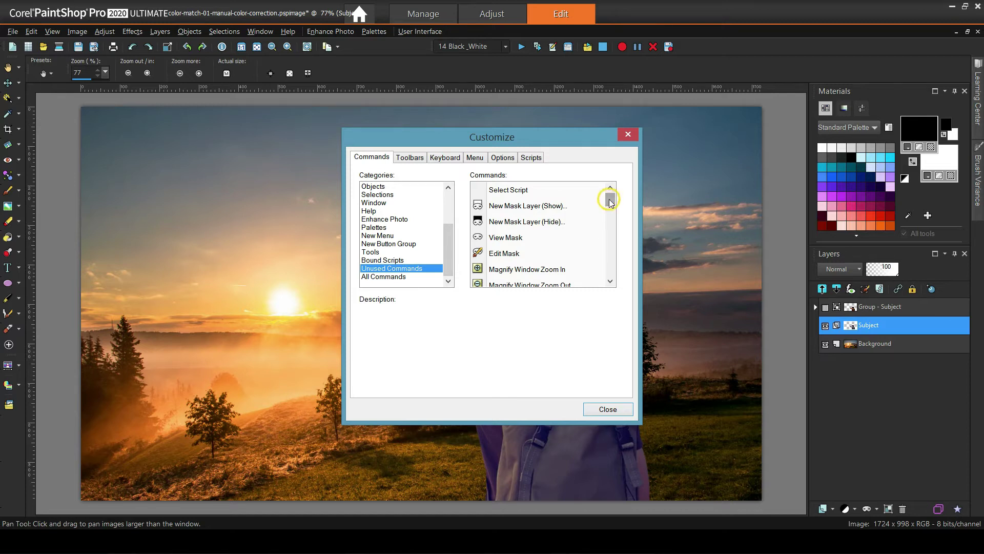
{"action": "left_click_drag", "start_coordinate": [610, 201], "coordinate": [611, 244]}
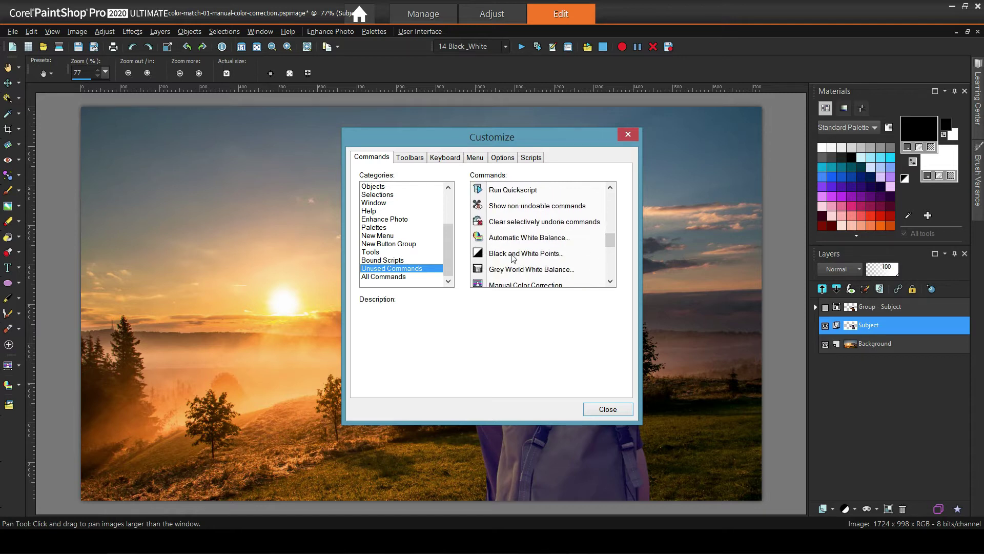
{"action": "left_click", "coordinate": [513, 258]}
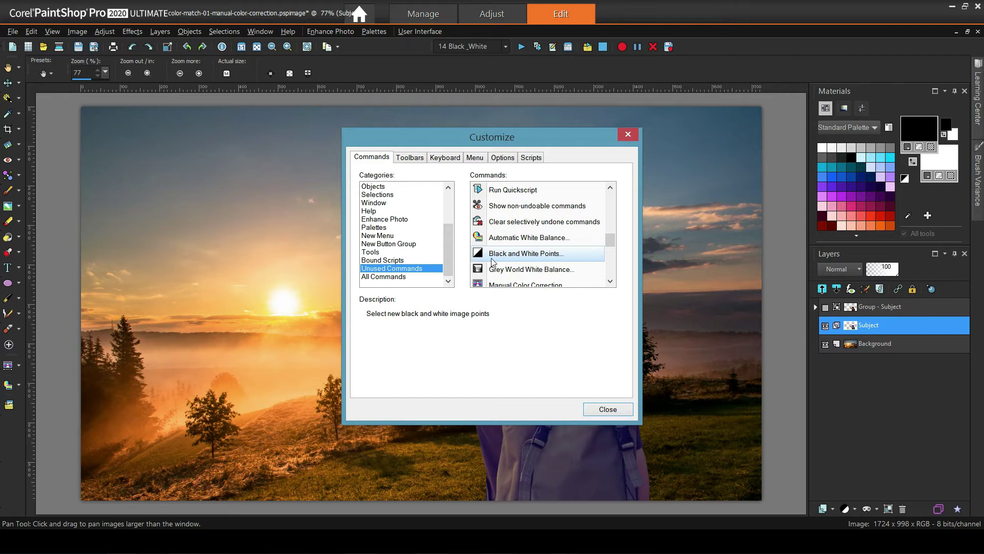
{"action": "left_click_drag", "start_coordinate": [521, 255], "coordinate": [345, 48]}
{"action": "left_click", "coordinate": [610, 281]}
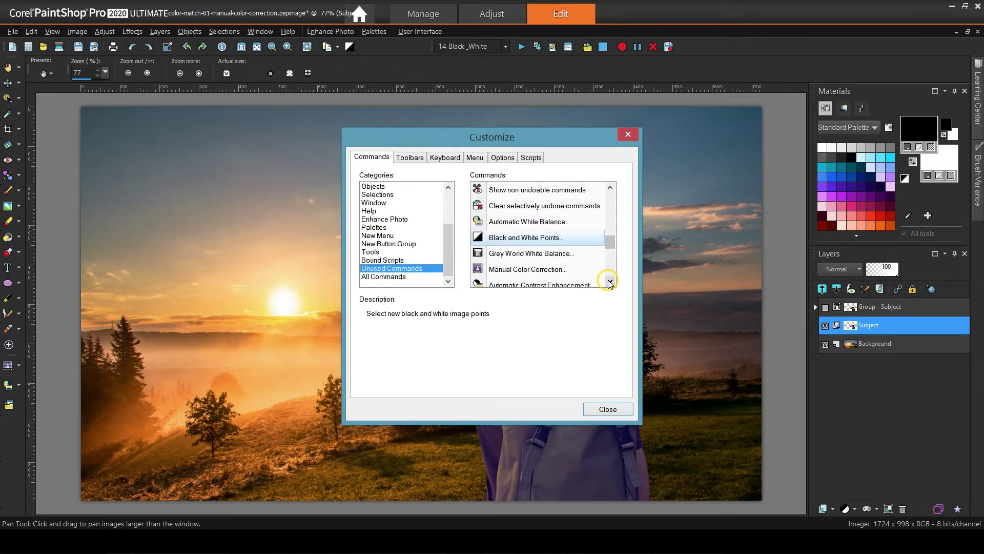
{"action": "left_click_drag", "start_coordinate": [525, 270], "coordinate": [361, 48]}
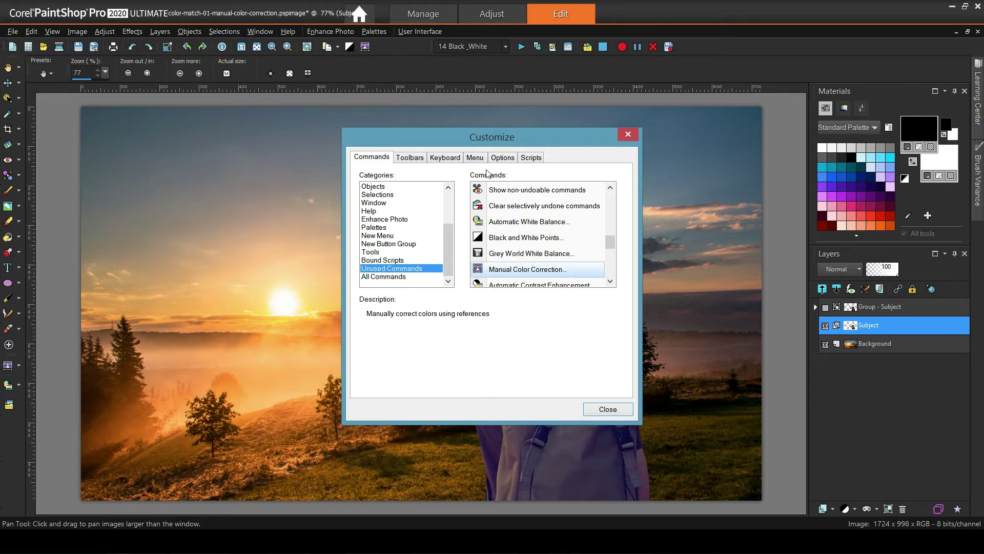
{"action": "left_click", "coordinate": [369, 54]}
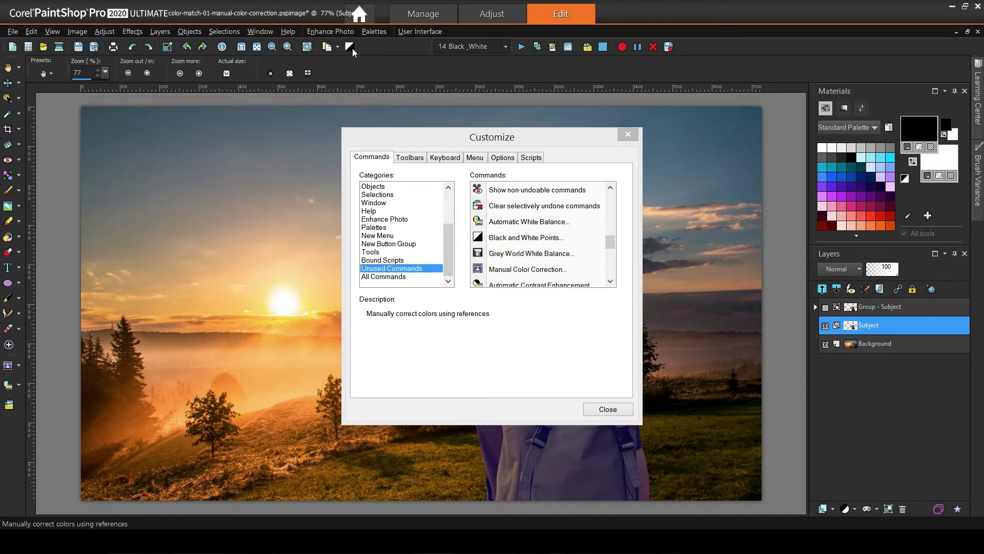
{"action": "left_click_drag", "start_coordinate": [352, 47], "coordinate": [328, 104]}
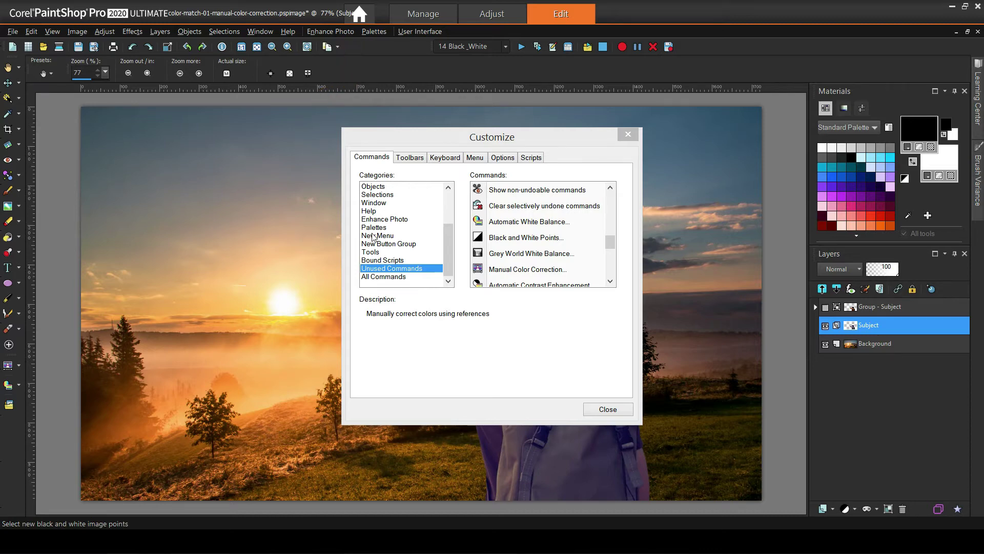
Step: Close the customisation settings and show Materials colour values in HSL
{"action": "left_click", "coordinate": [615, 408]}
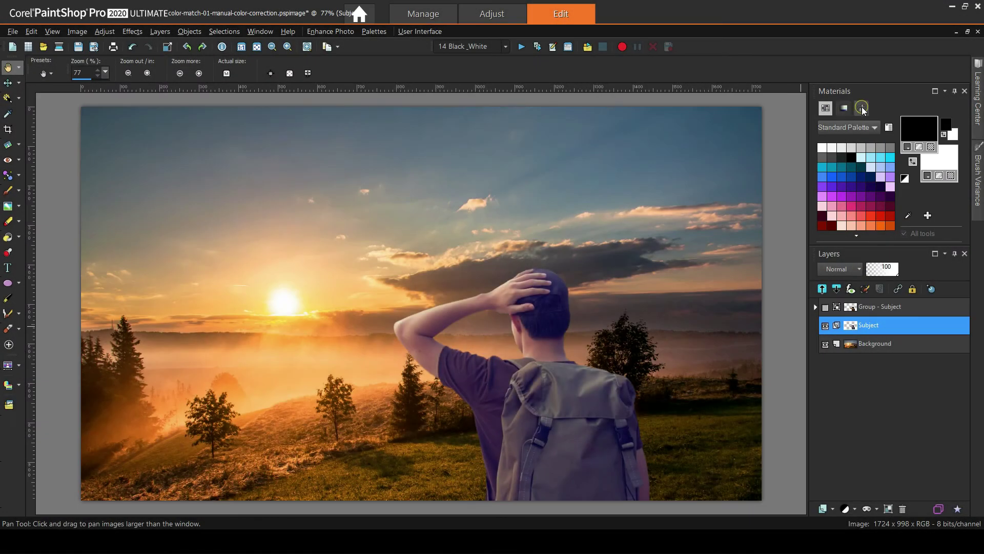
{"action": "left_click", "coordinate": [861, 107]}
{"action": "left_click", "coordinate": [871, 127]}
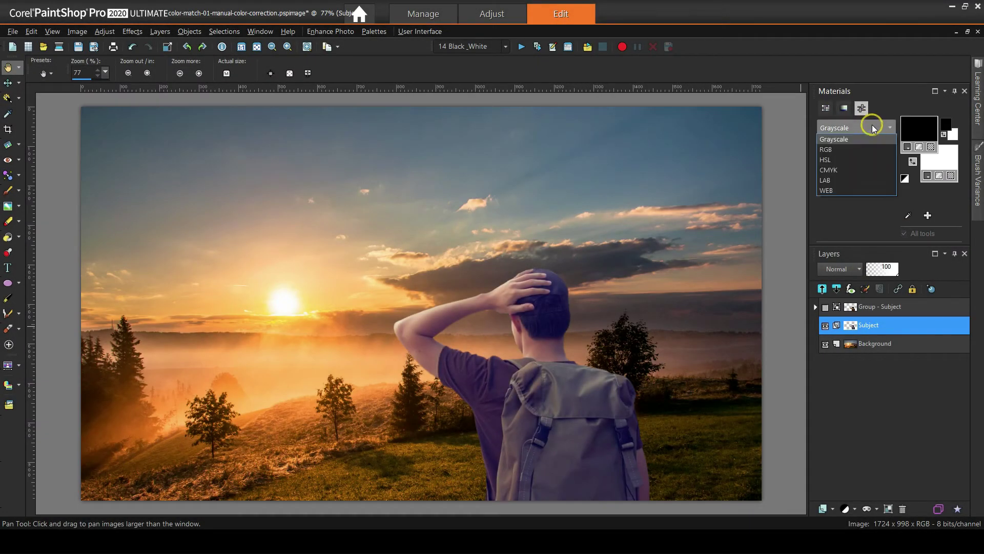
{"action": "left_click", "coordinate": [826, 160]}
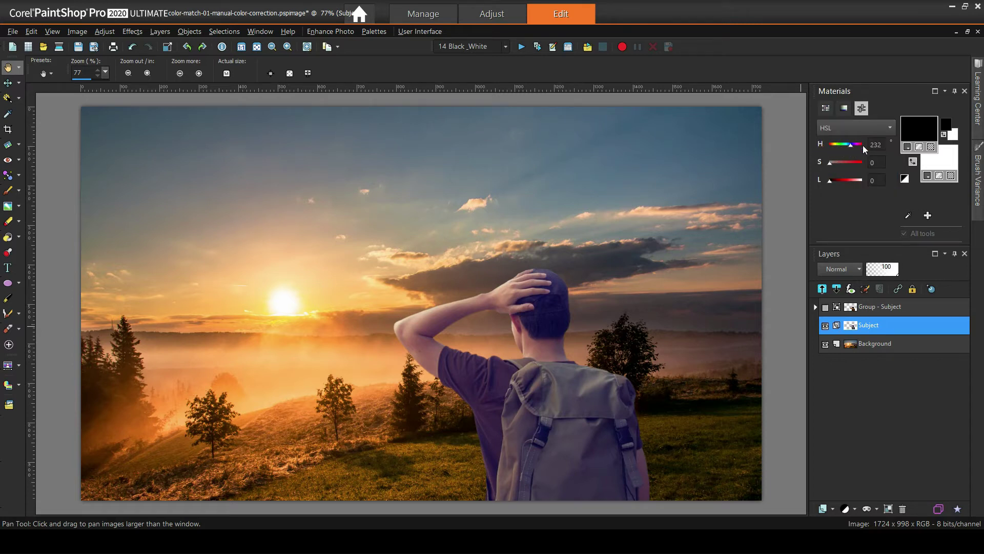
Step: Dropper-sample the sky, the sun, then the man's arm skin tone (H 9, S 58, L 135)
{"action": "left_click", "coordinate": [8, 114]}
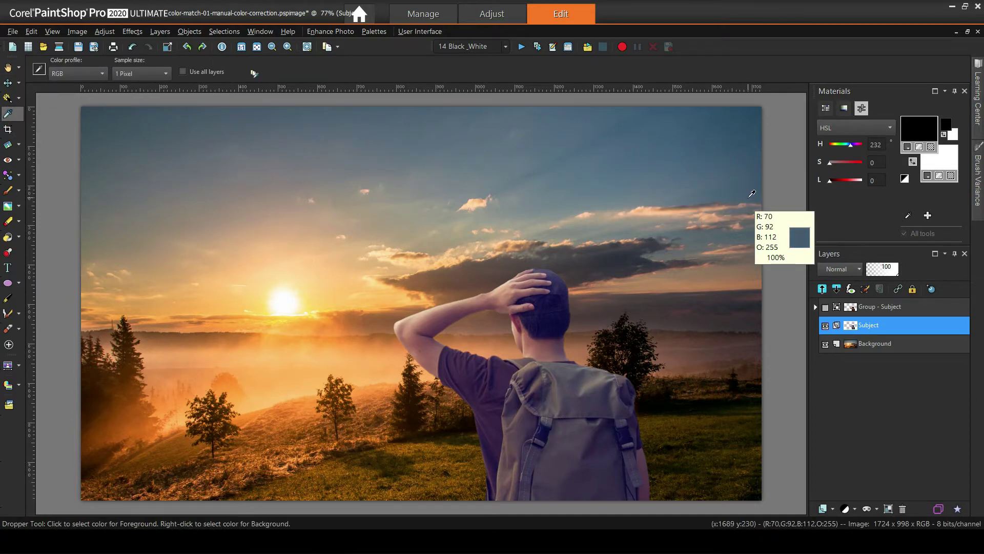
{"action": "left_click", "coordinate": [743, 175]}
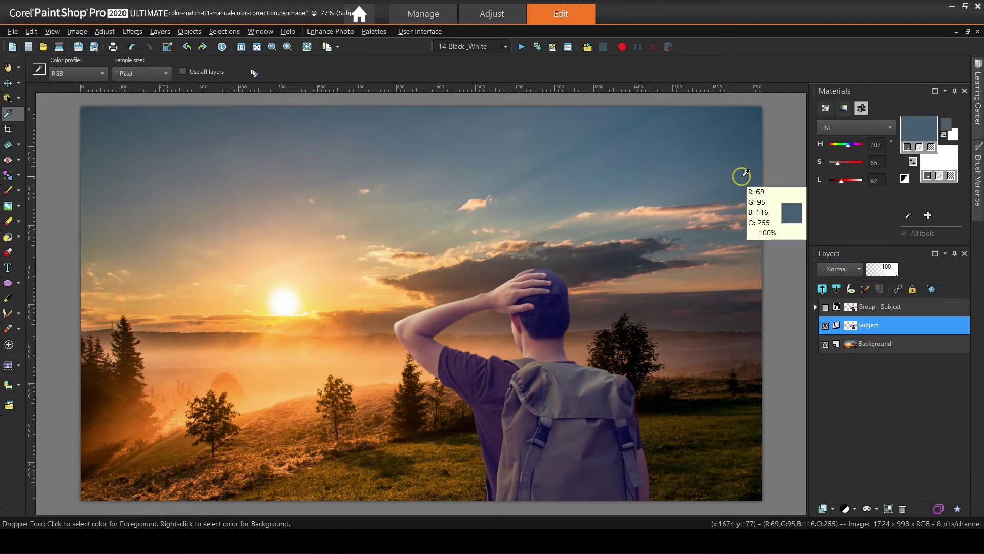
{"action": "left_click", "coordinate": [868, 187]}
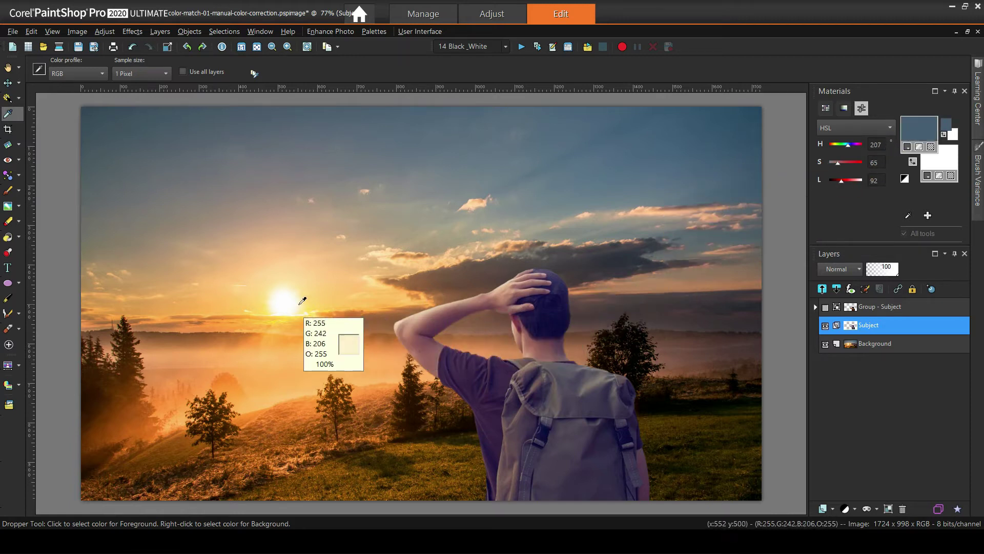
{"action": "left_click", "coordinate": [283, 297]}
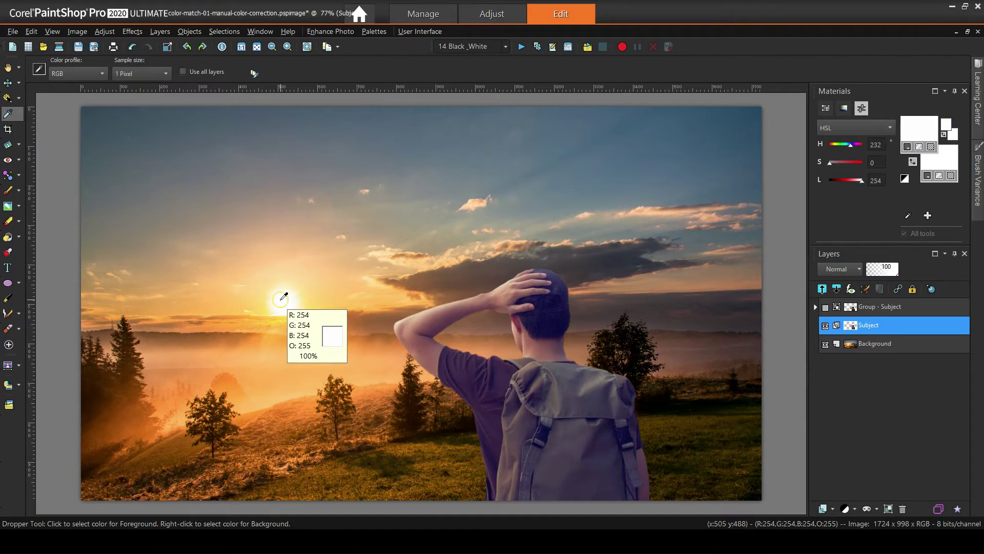
{"action": "left_click", "coordinate": [445, 307]}
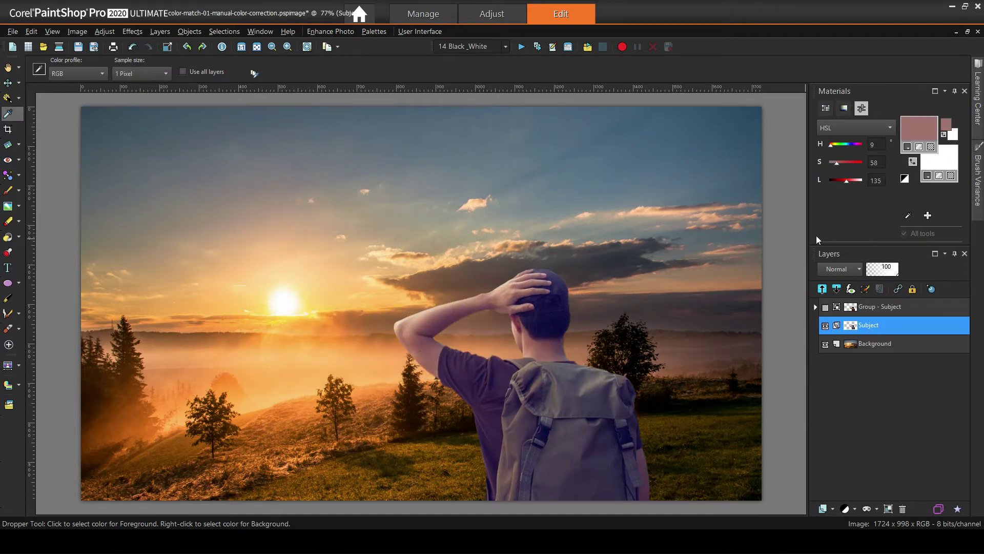
{"action": "left_click", "coordinate": [19, 365]}
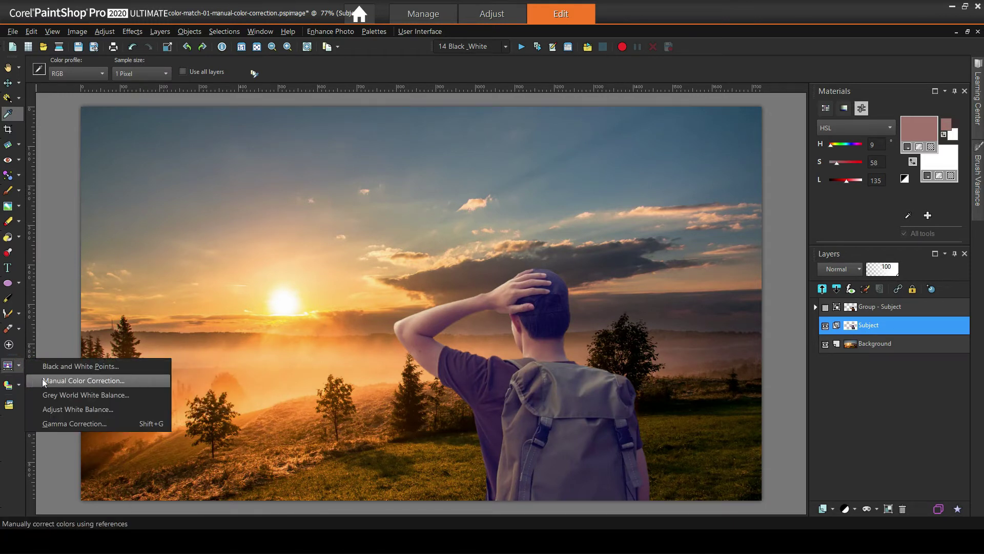
Step: Expand Group - Subject and inspect its Manual Color Correction (Black Point) layer
{"action": "left_click", "coordinate": [829, 307]}
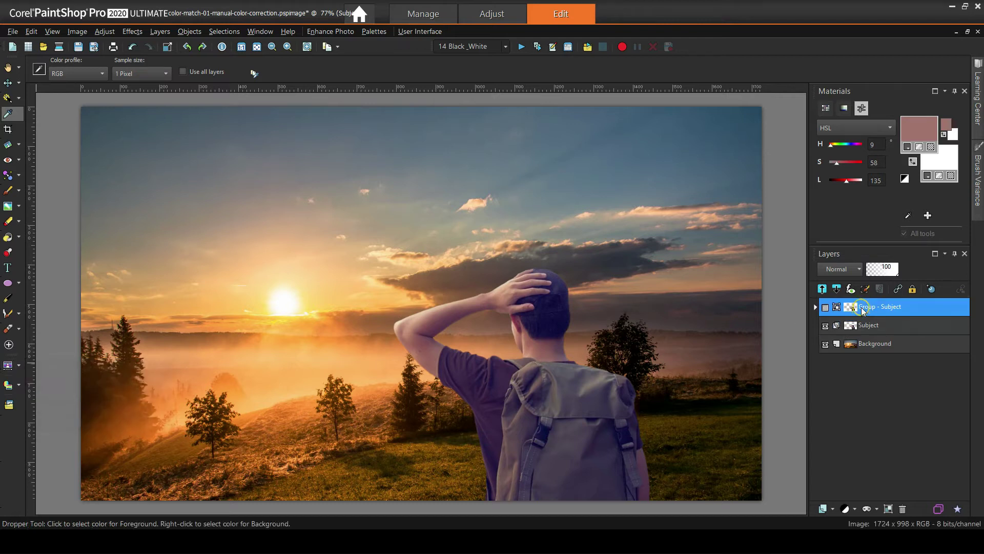
{"action": "left_click", "coordinate": [814, 307]}
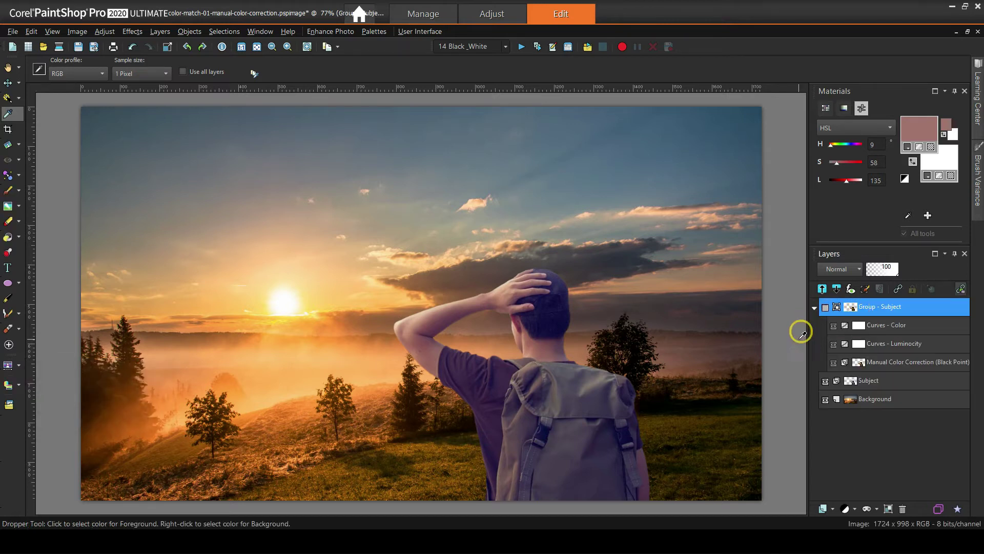
{"action": "left_click", "coordinate": [889, 362]}
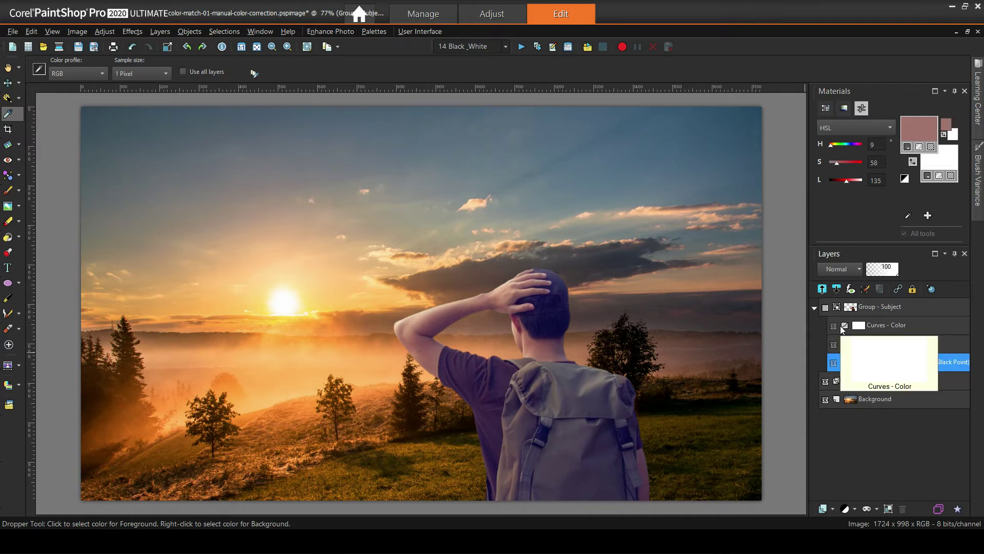
Step: Collapse Group - Subject and delete the whole layer group
{"action": "left_click", "coordinate": [816, 309]}
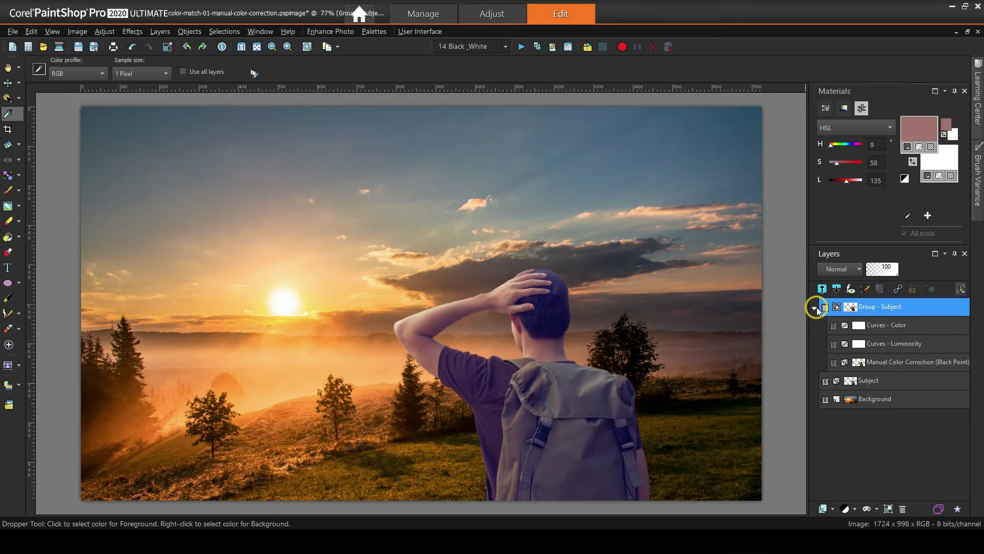
{"action": "left_click", "coordinate": [815, 308]}
{"action": "left_click", "coordinate": [863, 308]}
{"action": "right_click", "coordinate": [864, 307]}
{"action": "left_click", "coordinate": [880, 325]}
{"action": "left_click", "coordinate": [472, 294]}
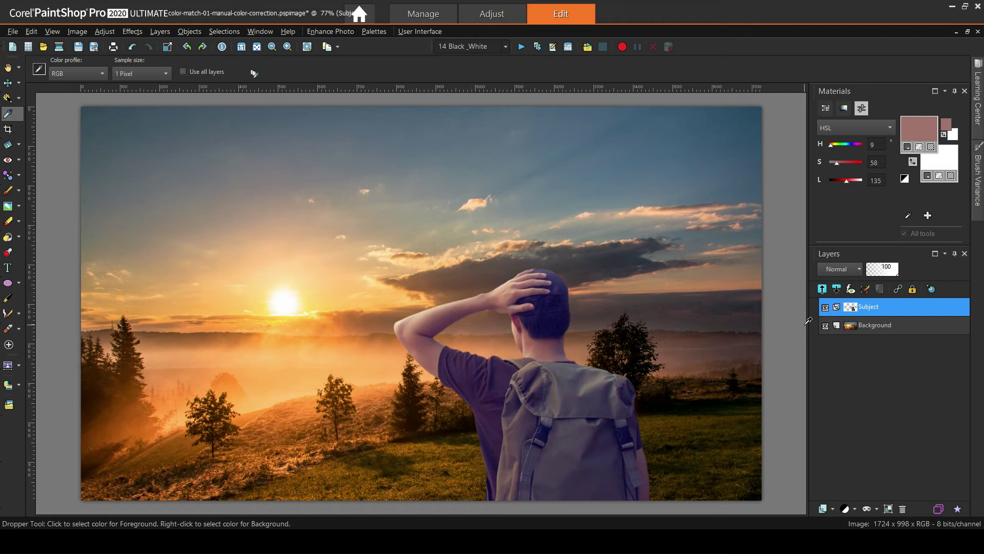
Step: Toggle Background and Subject visibility to view each layer on its own
{"action": "left_click", "coordinate": [825, 326]}
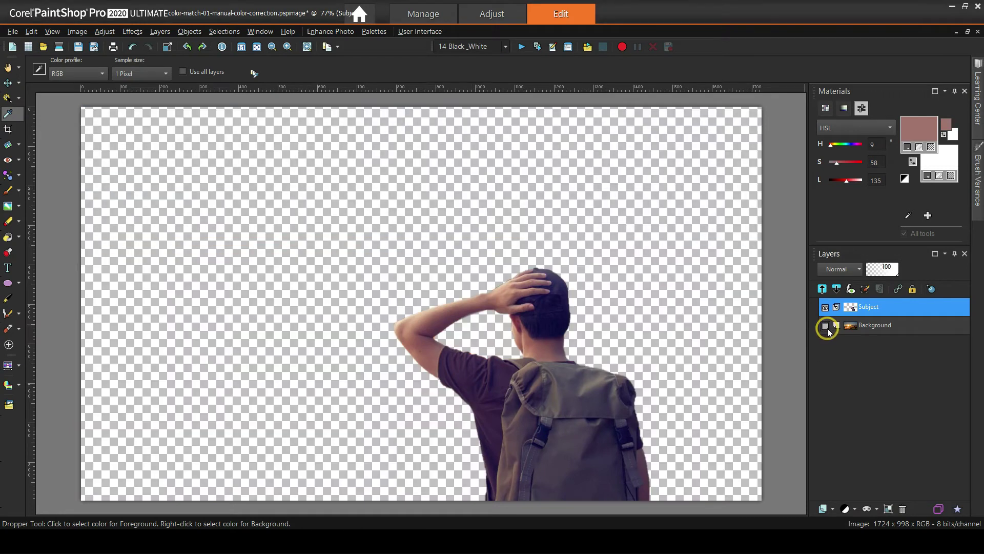
{"action": "left_click", "coordinate": [825, 327]}
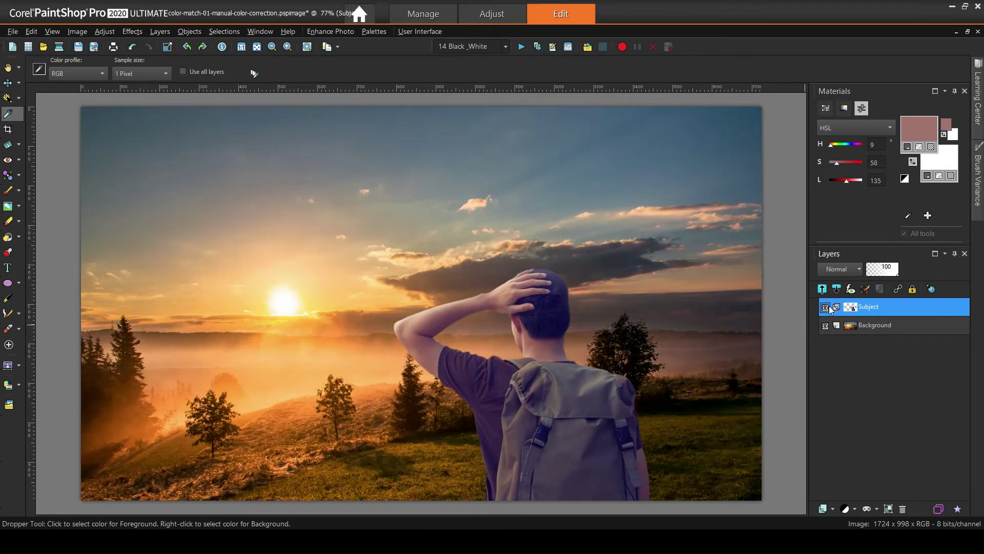
{"action": "left_click", "coordinate": [825, 306]}
{"action": "left_click", "coordinate": [826, 306]}
Step: Duplicate the Subject layer and rename the copy to 'Subject'
{"action": "right_click", "coordinate": [872, 305]}
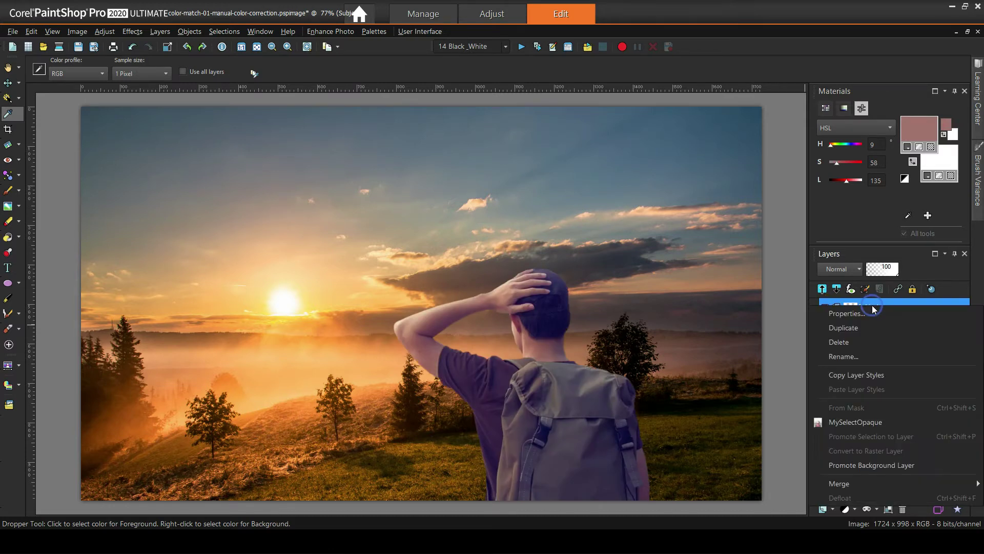
{"action": "left_click", "coordinate": [869, 325]}
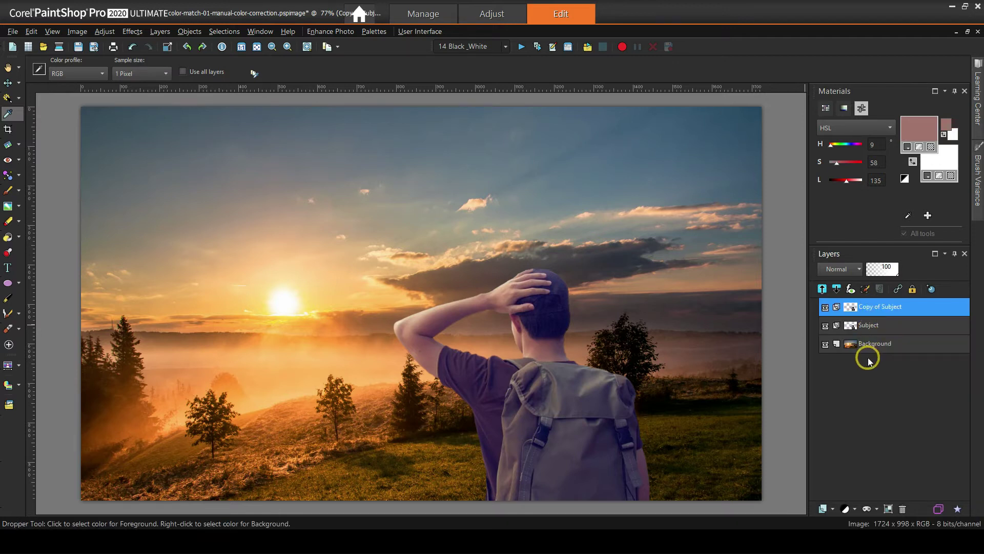
{"action": "double_click", "coordinate": [880, 306]}
{"action": "left_click_drag", "start_coordinate": [882, 307], "coordinate": [806, 306]}
{"action": "key", "text": "Delete"}
{"action": "key", "text": "Return"}
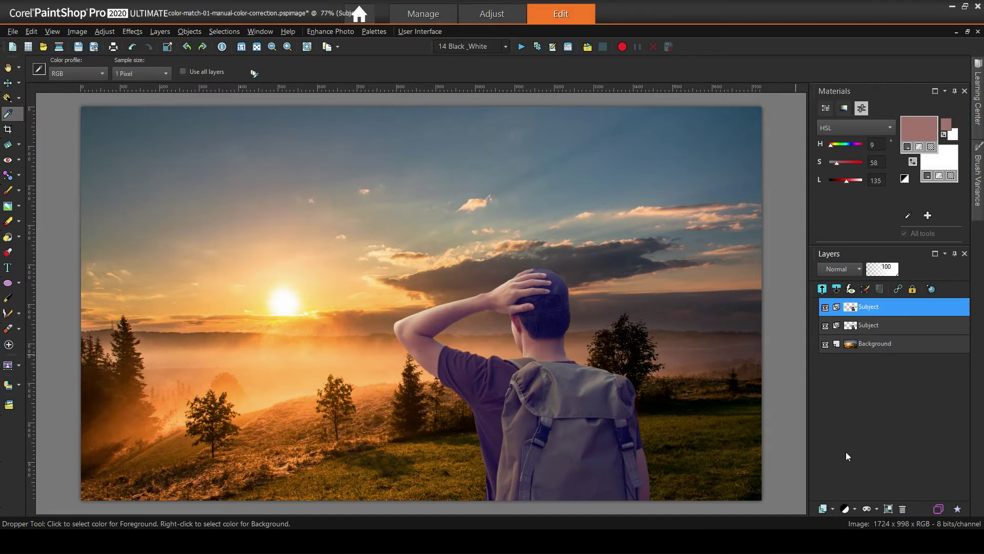
Step: Place the copy in a new layer group named 'Group - Subject (Color Matching)'
{"action": "left_click", "coordinate": [888, 509]}
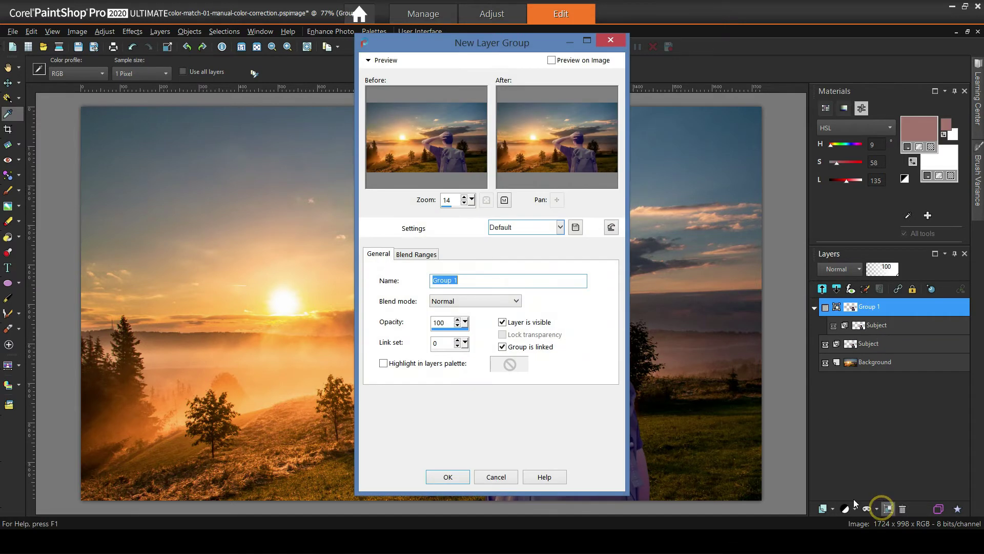
{"action": "type", "text": "Group - Subject (Colo"}
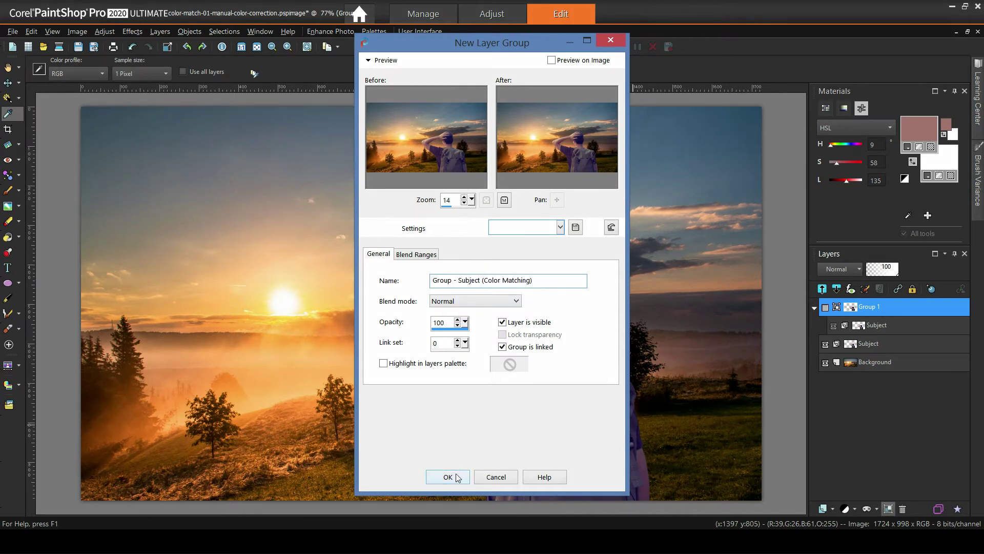
{"action": "type", "text": "r Matching)"}
{"action": "key", "text": "Return"}
{"action": "left_click", "coordinate": [882, 326]}
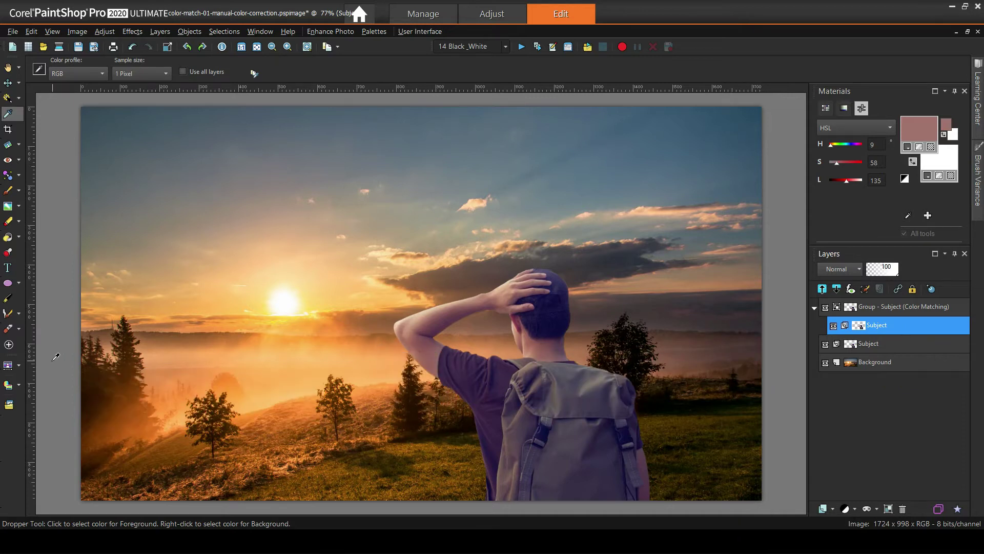
Step: Open Manual Color Correction, reset it to default, disable on-image preview and choose Manual target colour
{"action": "left_click", "coordinate": [18, 365]}
{"action": "left_click", "coordinate": [93, 383]}
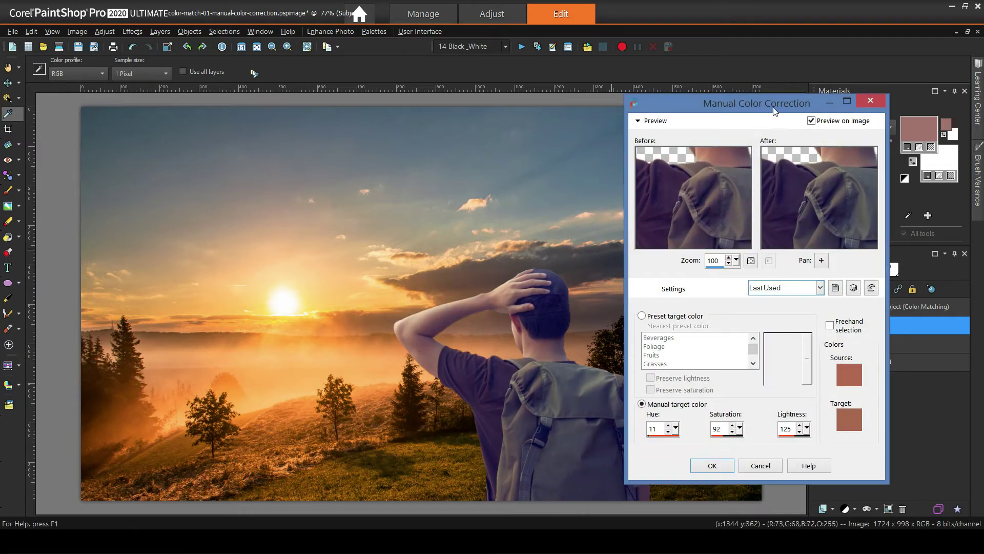
{"action": "left_click_drag", "start_coordinate": [774, 106], "coordinate": [841, 120]}
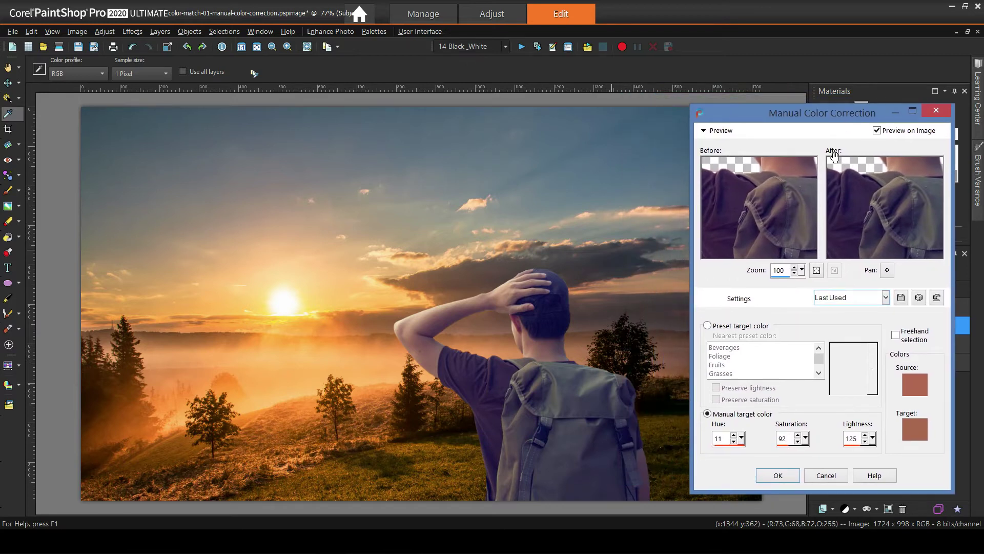
{"action": "left_click", "coordinate": [936, 299]}
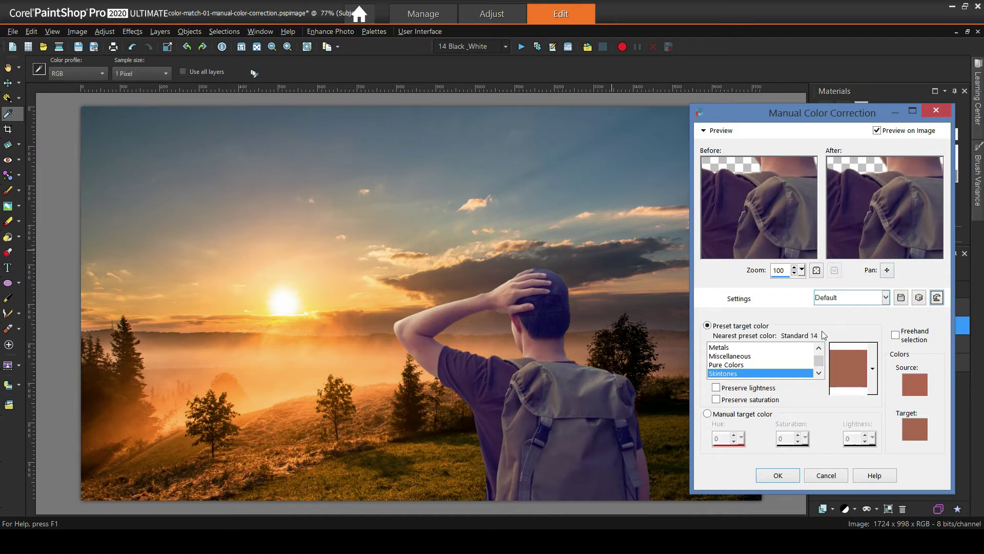
{"action": "left_click", "coordinate": [876, 131]}
{"action": "left_click", "coordinate": [707, 414]}
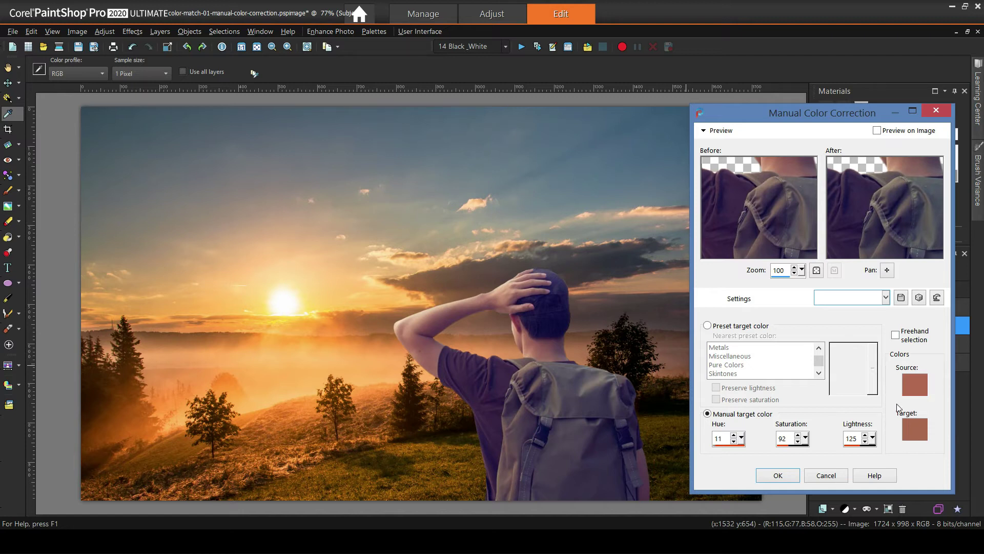
Step: Set the source colour to dark navy #111145 sampled from the backpack's shadow
{"action": "left_click", "coordinate": [915, 385]}
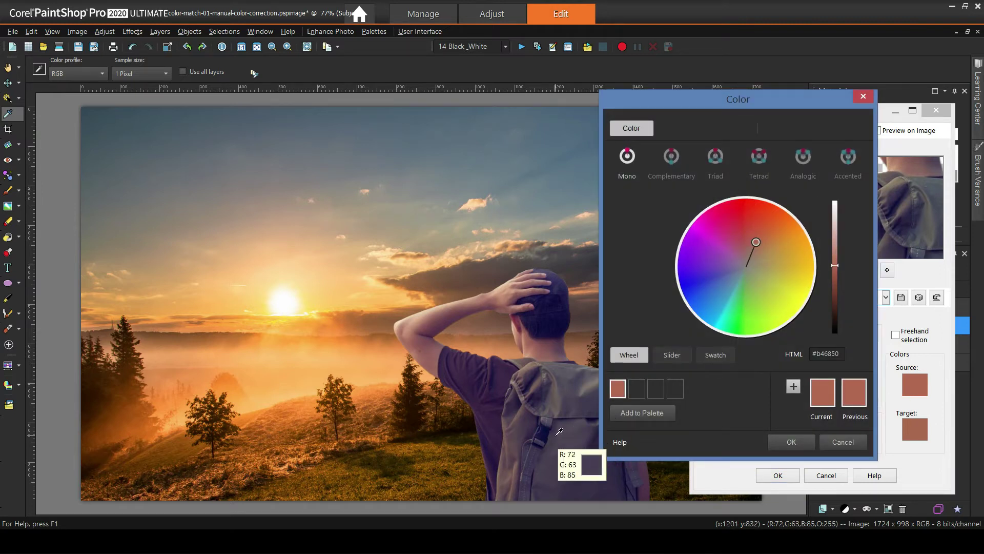
{"action": "left_click_drag", "start_coordinate": [722, 106], "coordinate": [760, 76]}
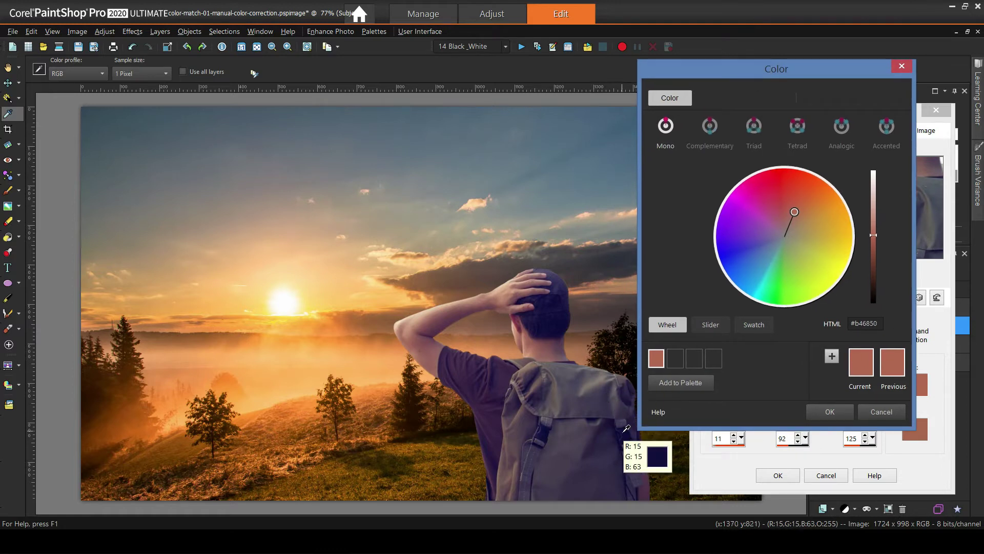
{"action": "left_click", "coordinate": [544, 433]}
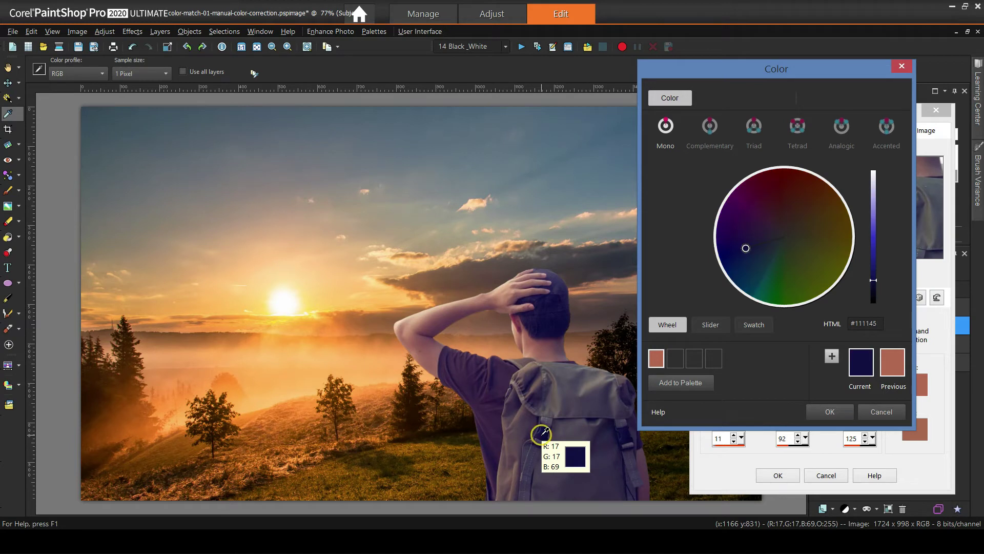
{"action": "left_click", "coordinate": [816, 411]}
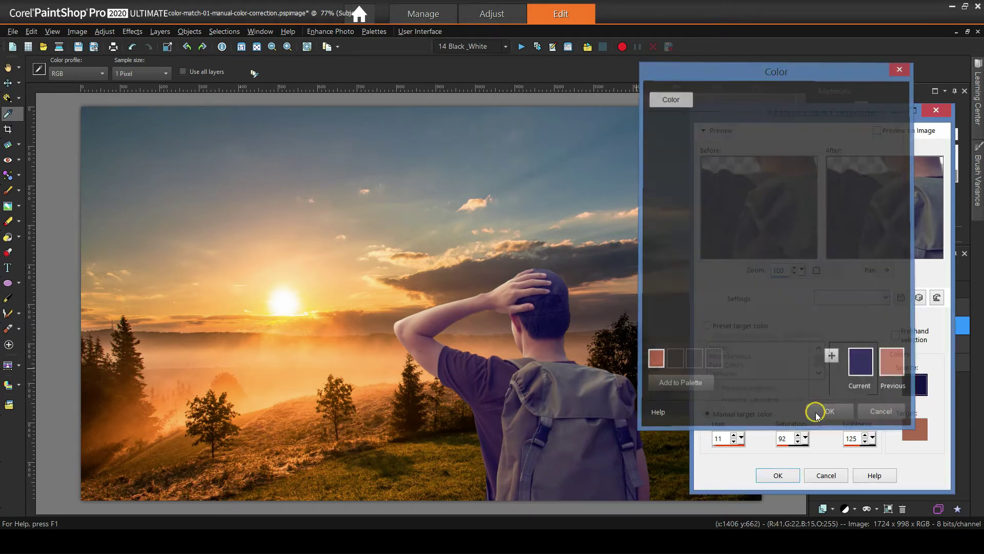
Step: Set the target to dark brown (H 19, S 233, L 22) from the landscape corner, previewing on-image
{"action": "left_click", "coordinate": [916, 419]}
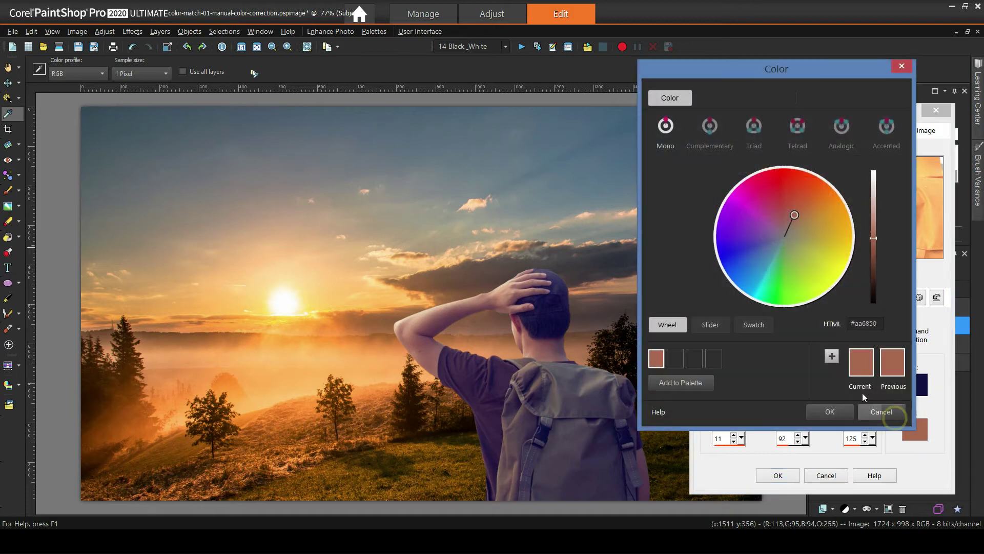
{"action": "mouse_move", "coordinate": [784, 72]}
{"action": "left_mouse_down"}
{"action": "mouse_move", "coordinate": [805, 61]}
{"action": "mouse_move", "coordinate": [784, 58]}
{"action": "left_mouse_up"}
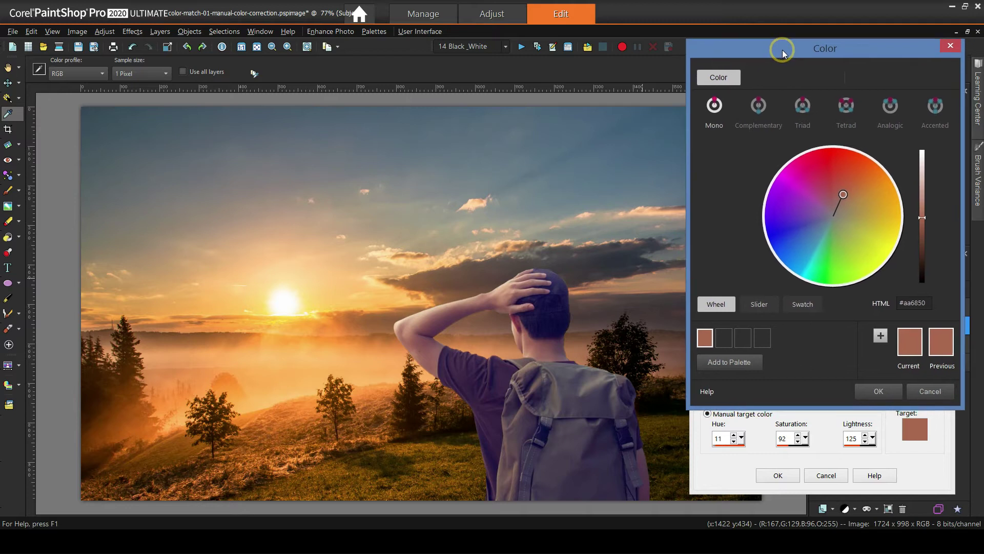
{"action": "left_click", "coordinate": [86, 472]}
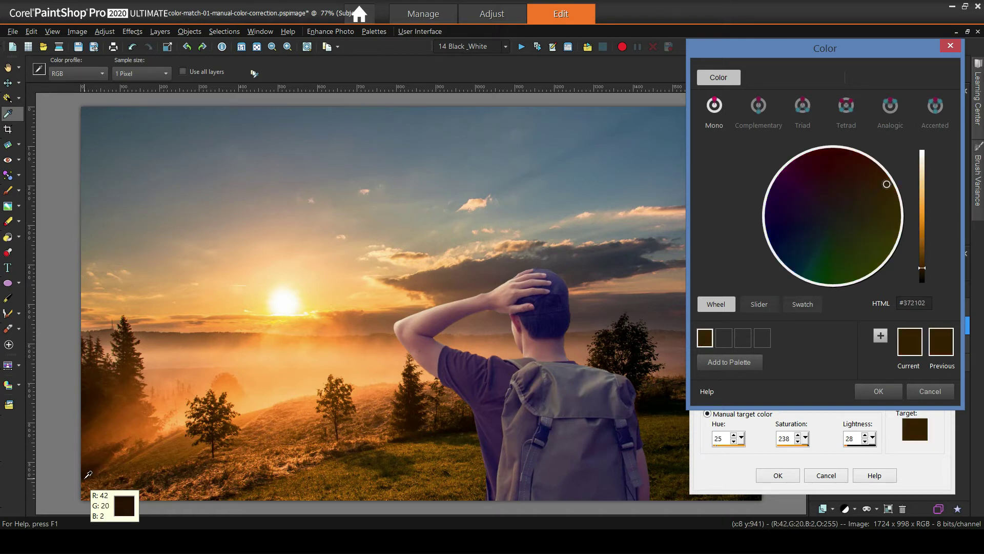
{"action": "left_click", "coordinate": [84, 478]}
{"action": "left_click", "coordinate": [878, 391]}
{"action": "left_click", "coordinate": [876, 131]}
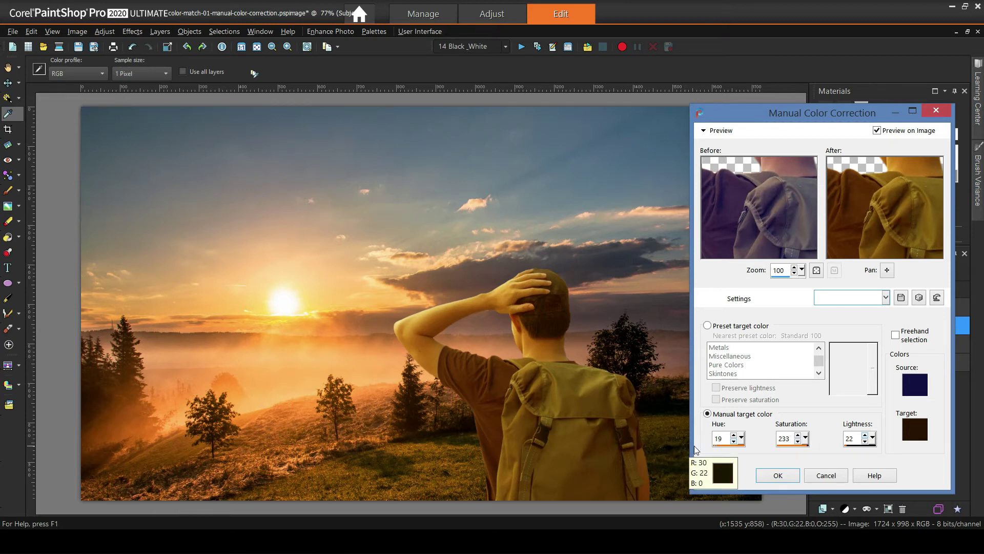
Step: Adjust the target to Hue 4, Saturation 222, Lightness 16 and apply the correction
{"action": "left_click", "coordinate": [741, 438]}
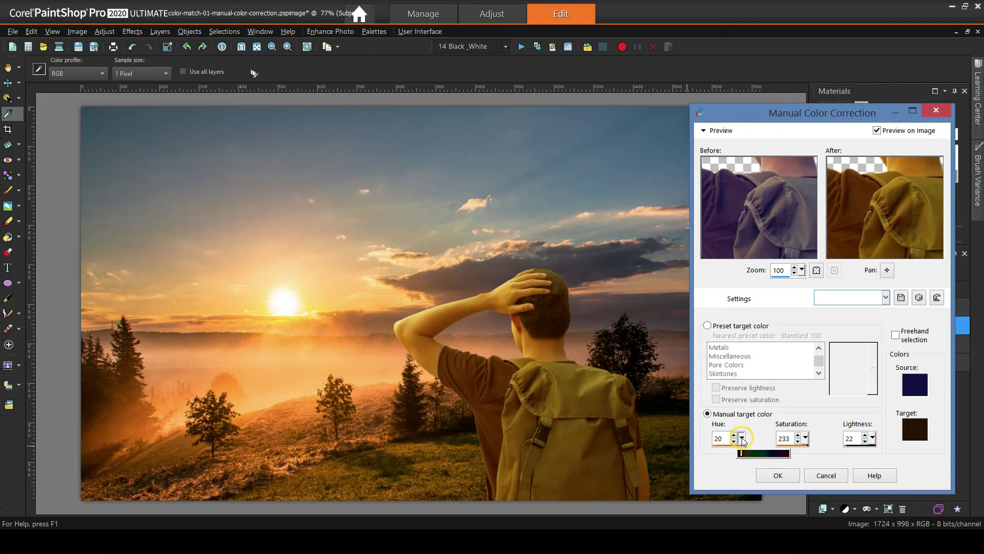
{"action": "left_click_drag", "start_coordinate": [743, 439], "coordinate": [742, 439]}
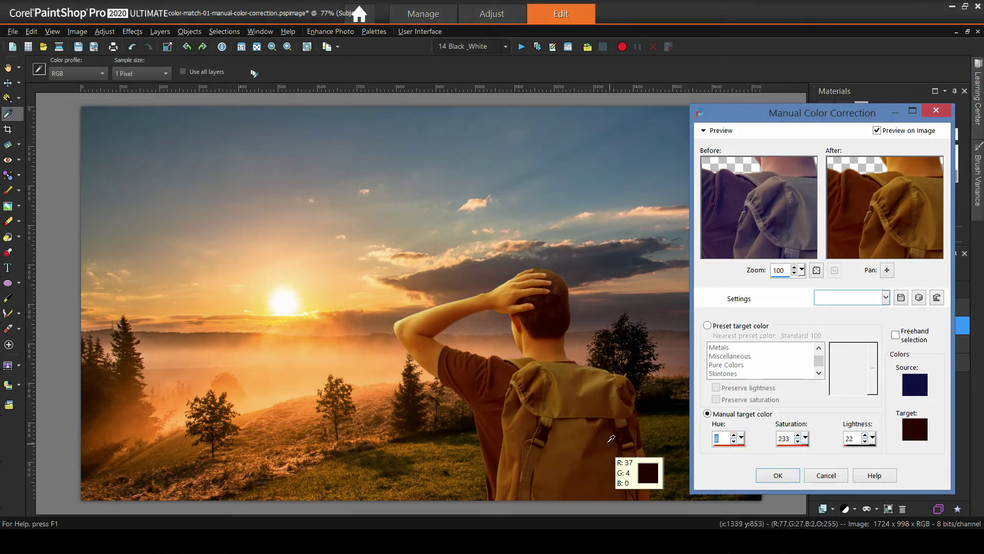
{"action": "left_click", "coordinate": [872, 439]}
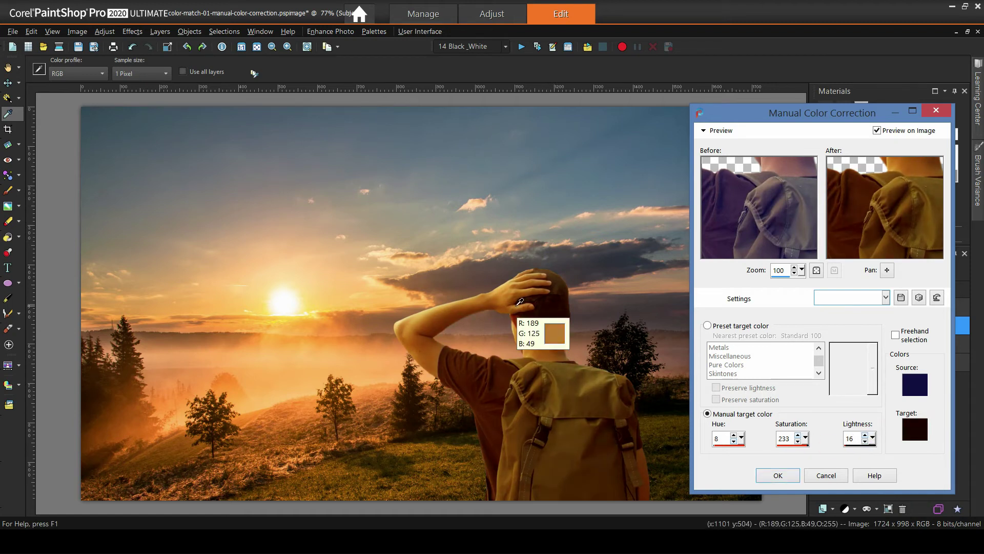
{"action": "left_click", "coordinate": [742, 439]}
{"action": "left_click_drag", "start_coordinate": [741, 438], "coordinate": [739, 440]}
{"action": "mouse_move", "coordinate": [806, 438]}
{"action": "left_mouse_down"}
{"action": "mouse_move", "coordinate": [815, 446]}
{"action": "mouse_move", "coordinate": [804, 447]}
{"action": "left_mouse_up"}
{"action": "left_click", "coordinate": [797, 476]}
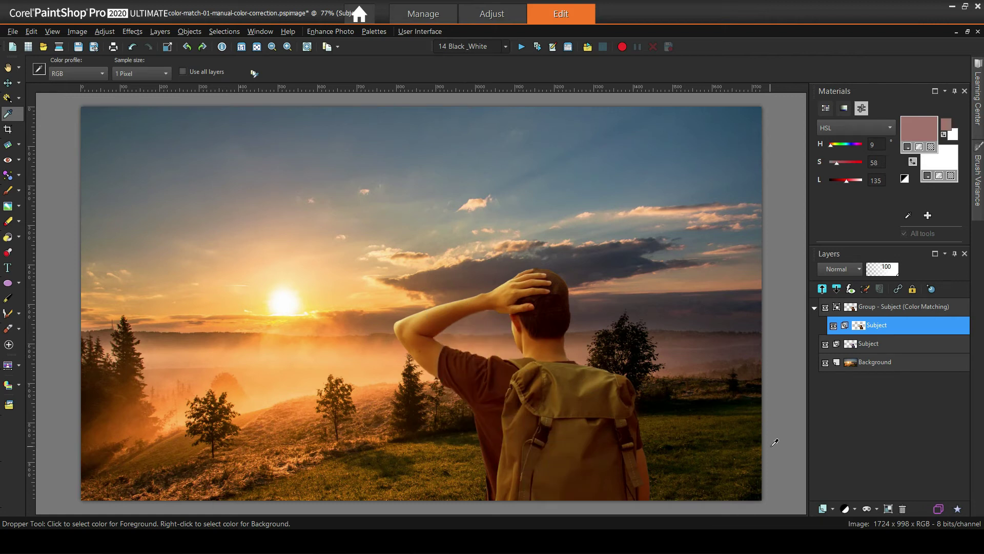
Step: Add a Curves 1 adjustment layer with the default curve, blended in Color (Legacy) mode
{"action": "left_click", "coordinate": [847, 506]}
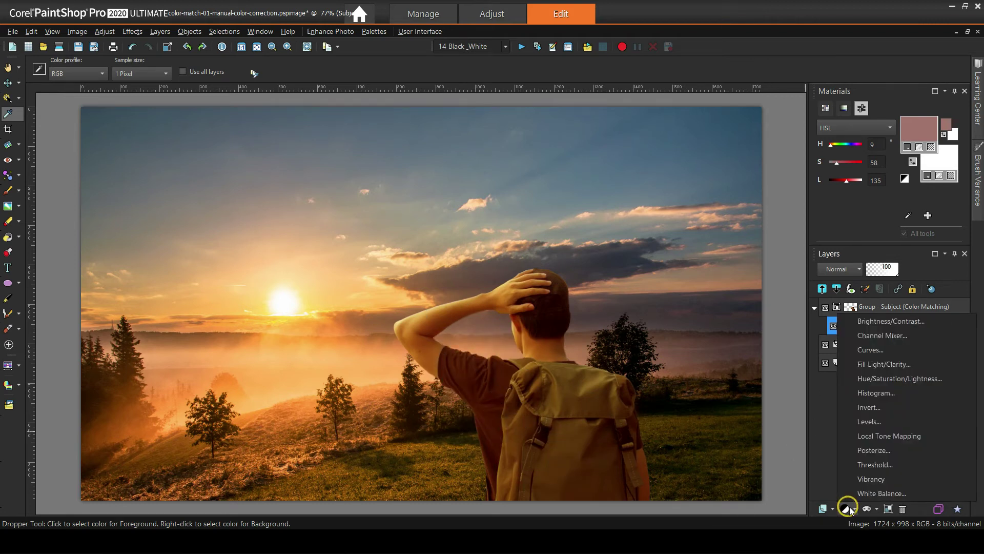
{"action": "left_click", "coordinate": [871, 350]}
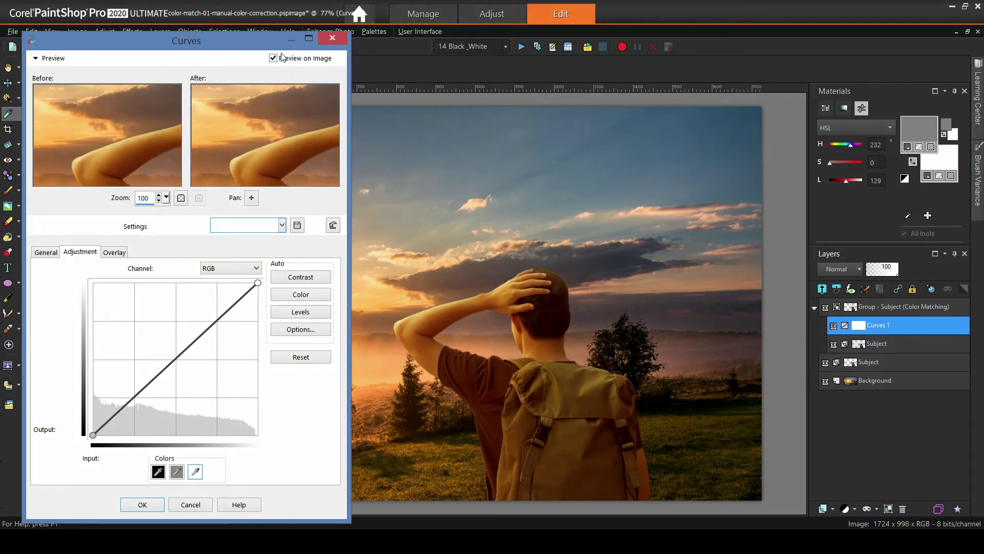
{"action": "left_click", "coordinate": [142, 504]}
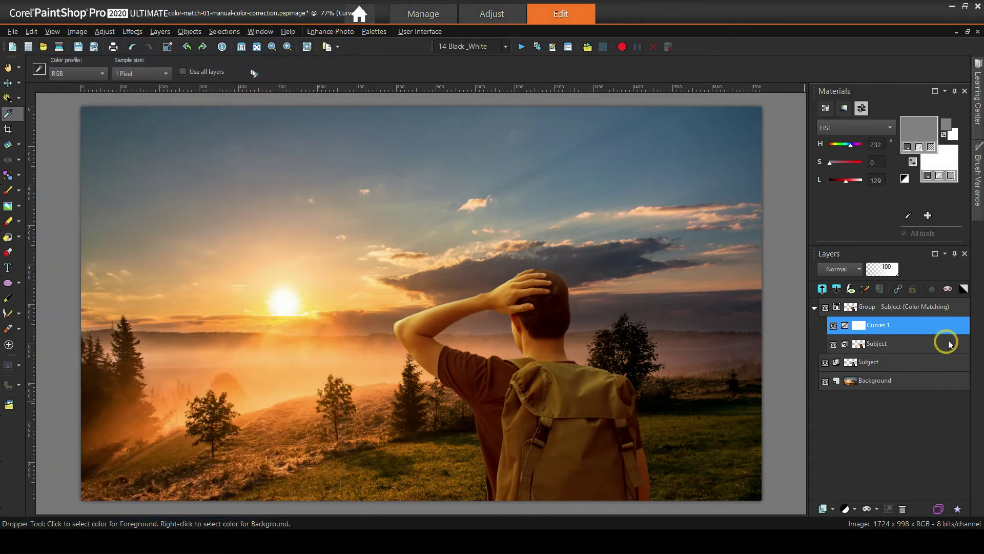
{"action": "left_click", "coordinate": [850, 271]}
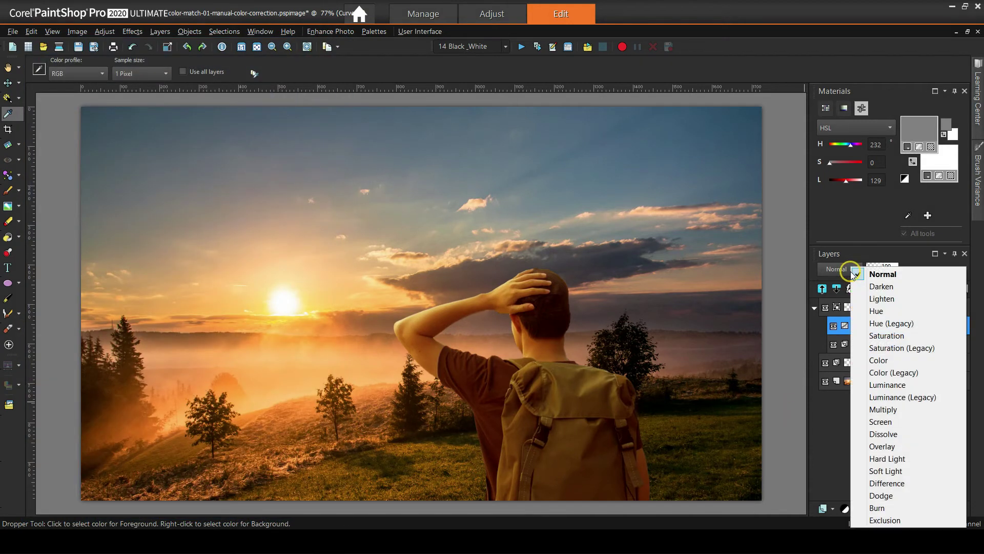
{"action": "left_click", "coordinate": [891, 373]}
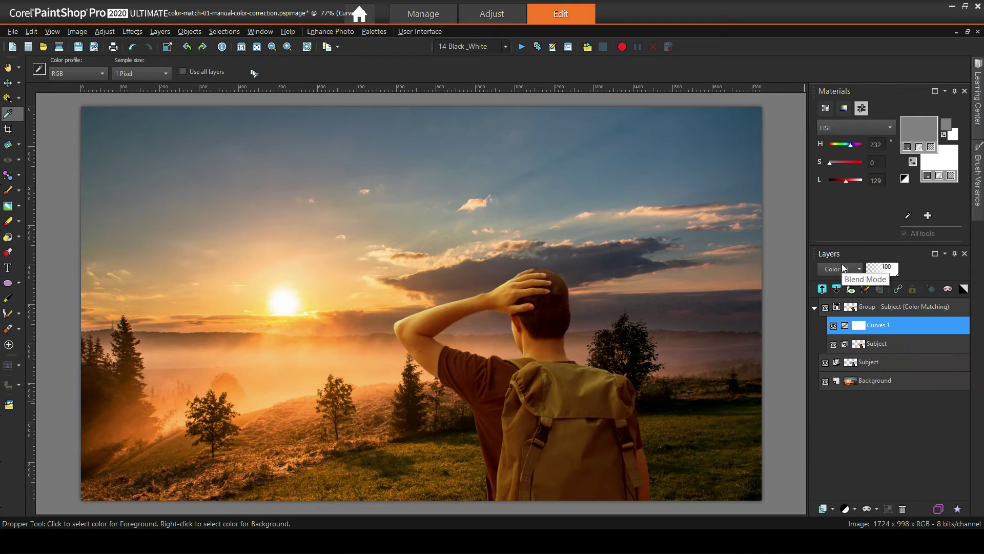
Step: Raise the Red channel midtones slightly in the Curves 1 layer
{"action": "left_click", "coordinate": [860, 326]}
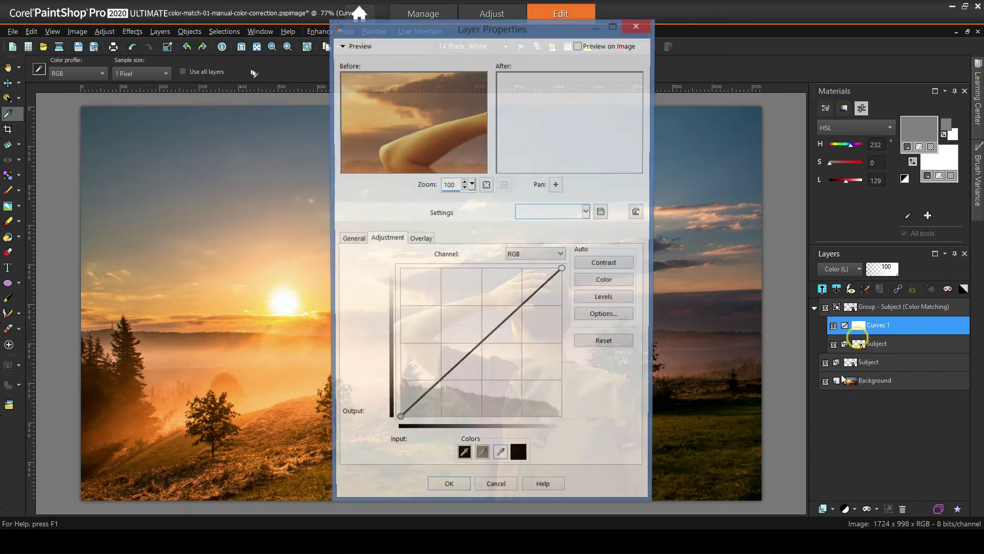
{"action": "left_click_drag", "start_coordinate": [539, 39], "coordinate": [238, 49]}
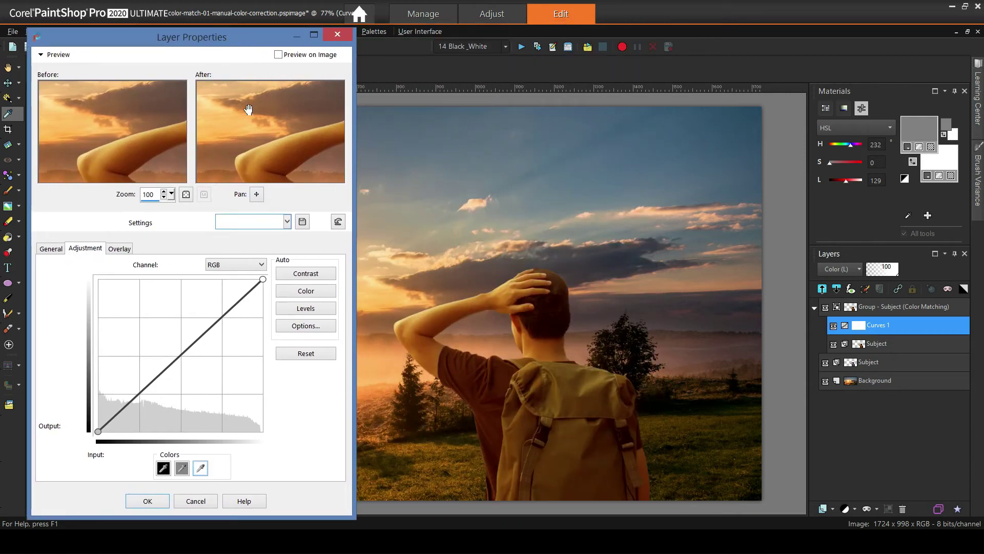
{"action": "left_click", "coordinate": [41, 57]}
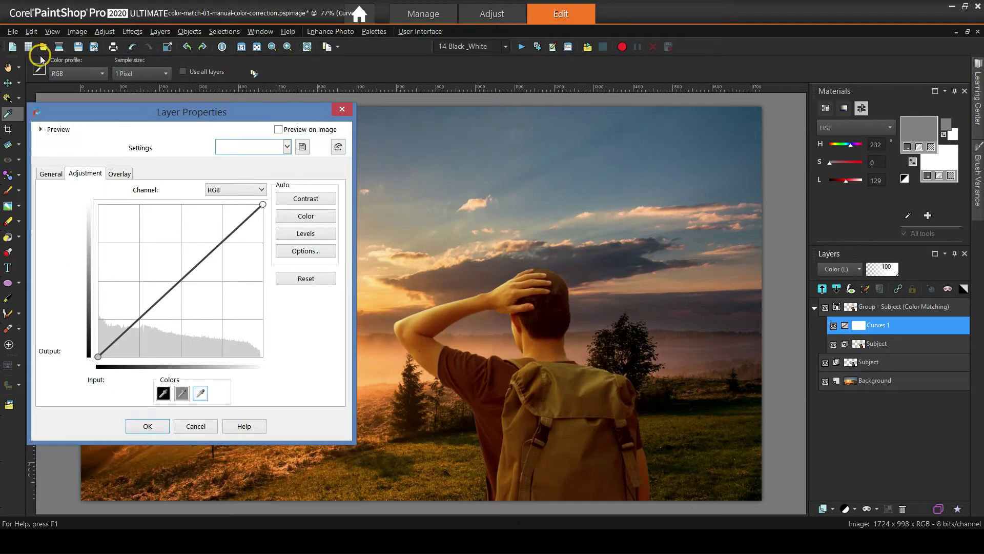
{"action": "left_click", "coordinate": [253, 192]}
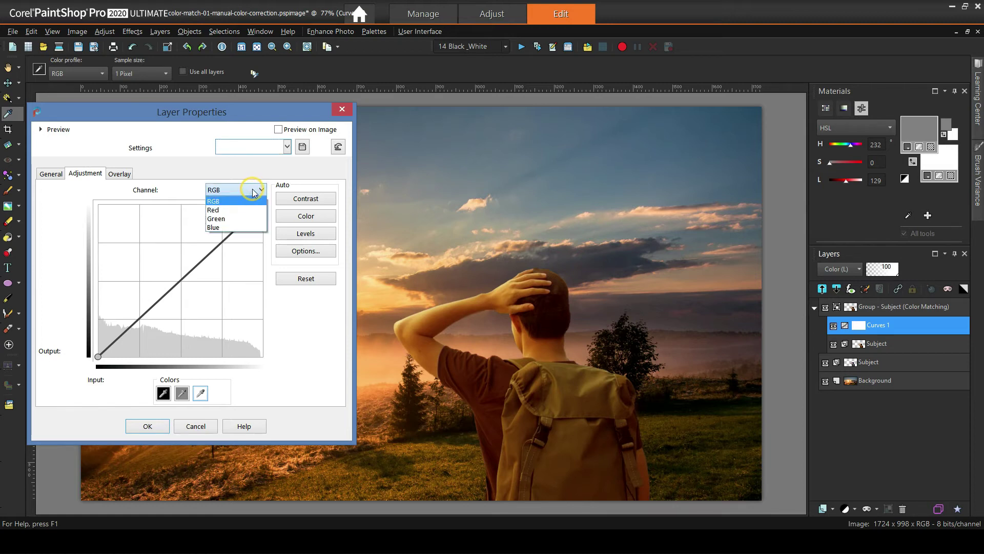
{"action": "left_click", "coordinate": [235, 215]}
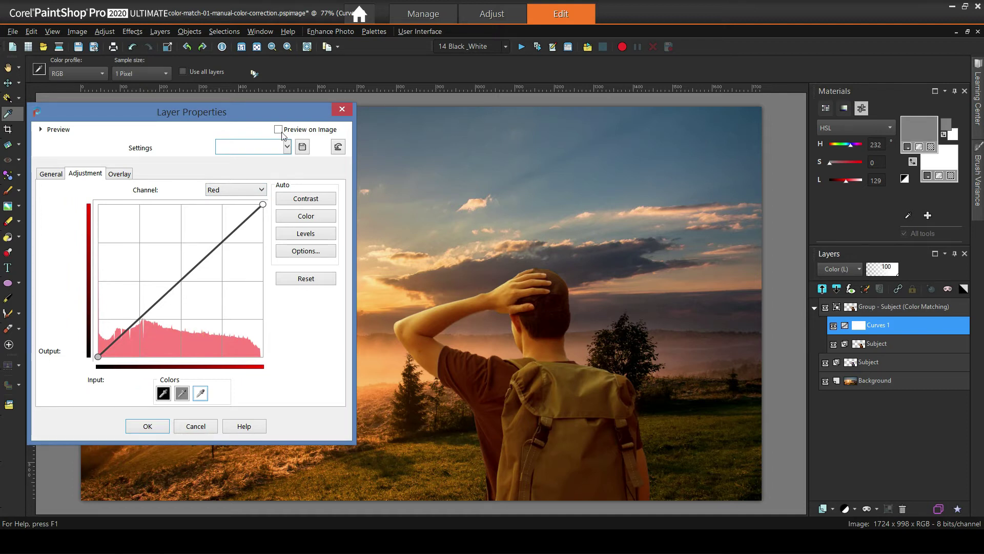
{"action": "left_click_drag", "start_coordinate": [276, 115], "coordinate": [889, 63]}
{"action": "left_click_drag", "start_coordinate": [791, 237], "coordinate": [787, 232]}
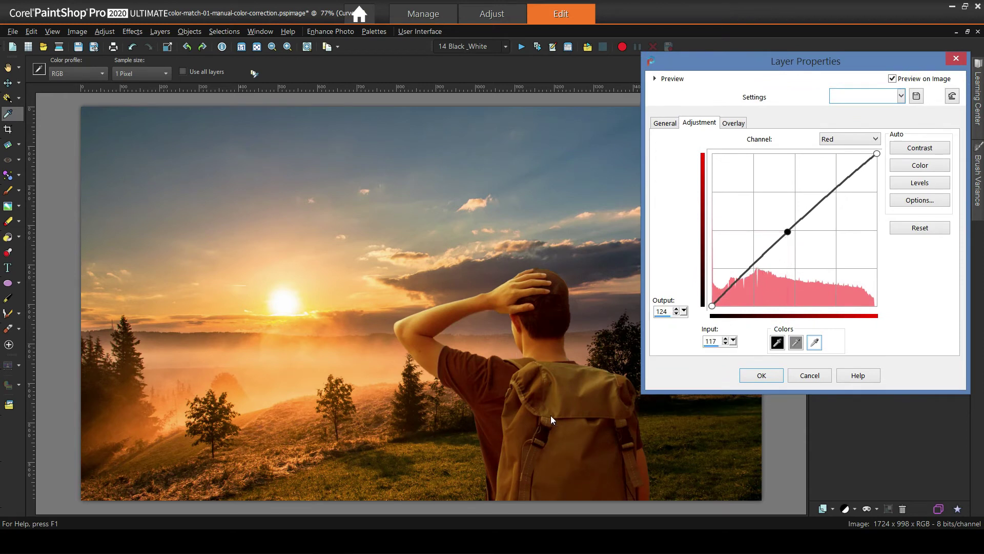
{"action": "left_click", "coordinate": [774, 381]}
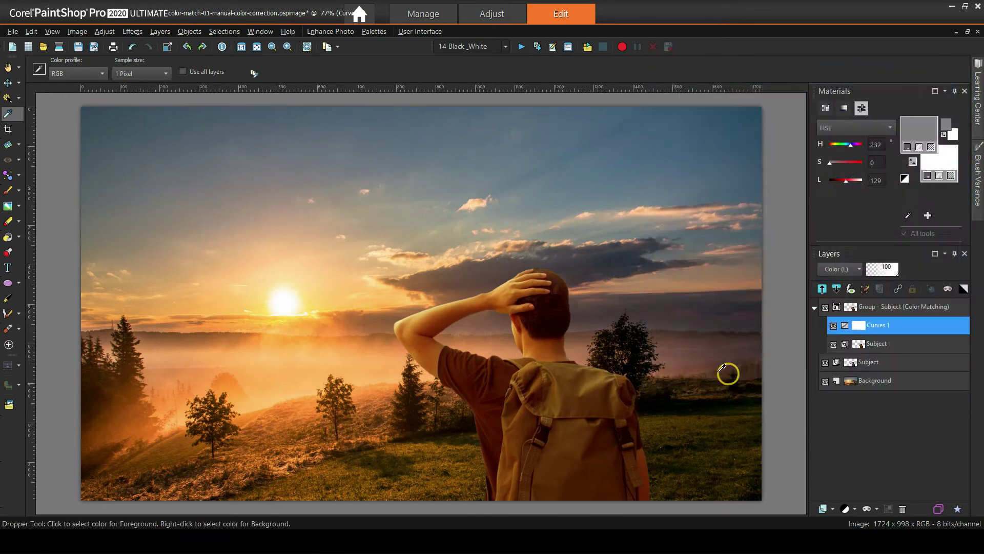
Step: Rename the layer to 'Curves 1 - Color (Hue & Saturation)'
{"action": "double_click", "coordinate": [887, 325]}
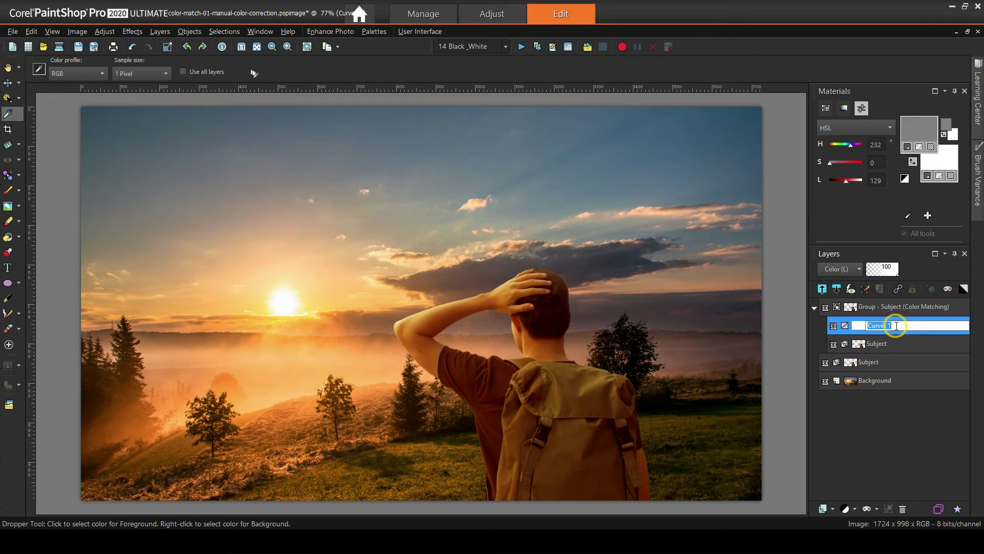
{"action": "key", "text": "End"}
{"action": "type", "text": "- Color (Hue & Saturation)"}
{"action": "key", "text": "Return"}
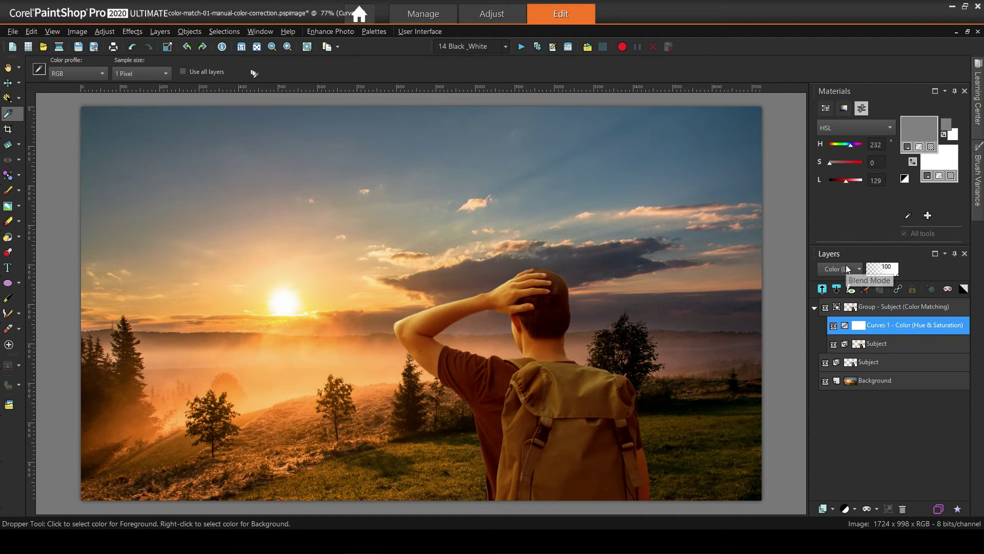
Step: Add a second Curves adjustment layer in Luminance (Legacy) mode, renamed Curves - Luminance
{"action": "left_click", "coordinate": [850, 508]}
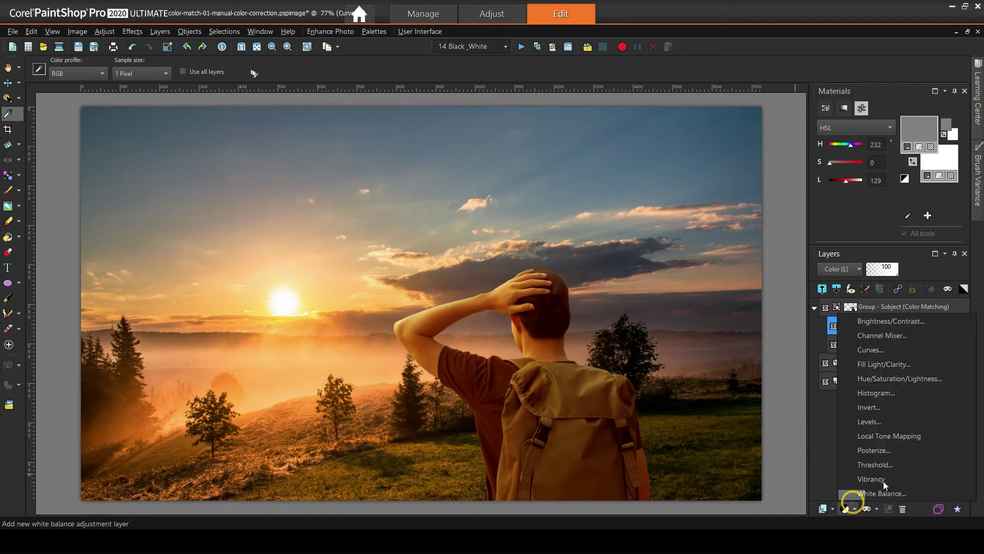
{"action": "left_click", "coordinate": [880, 350]}
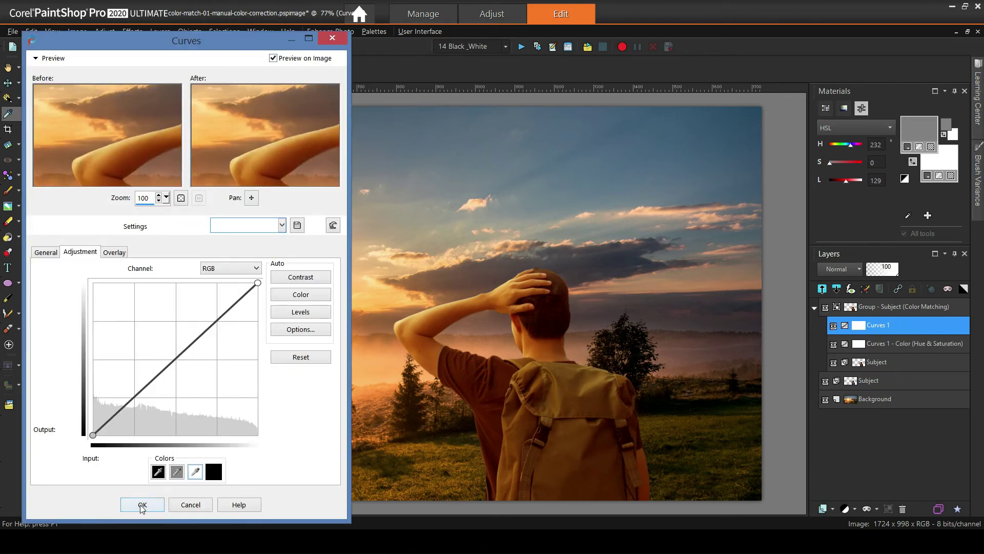
{"action": "left_click", "coordinate": [142, 504]}
{"action": "left_click", "coordinate": [845, 273]}
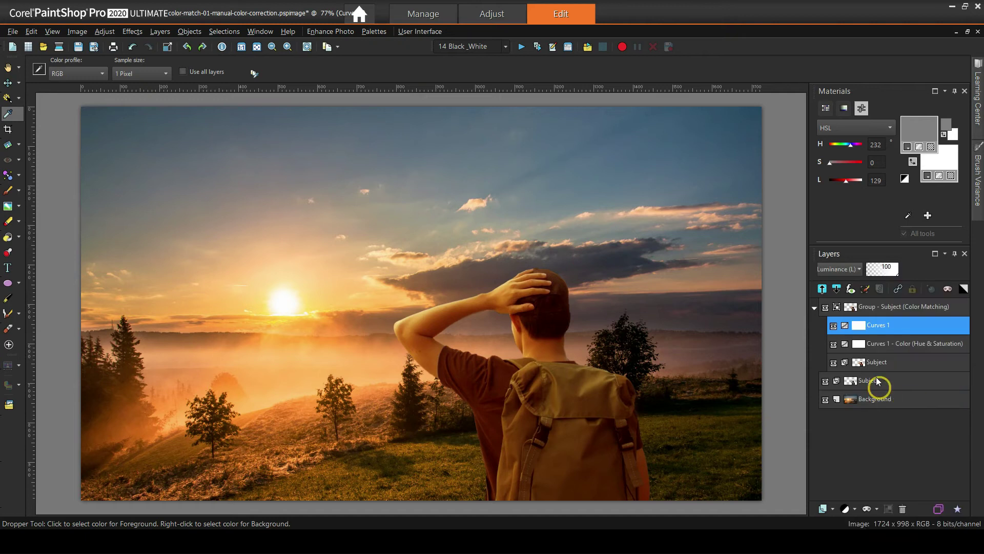
{"action": "double_click", "coordinate": [890, 325]}
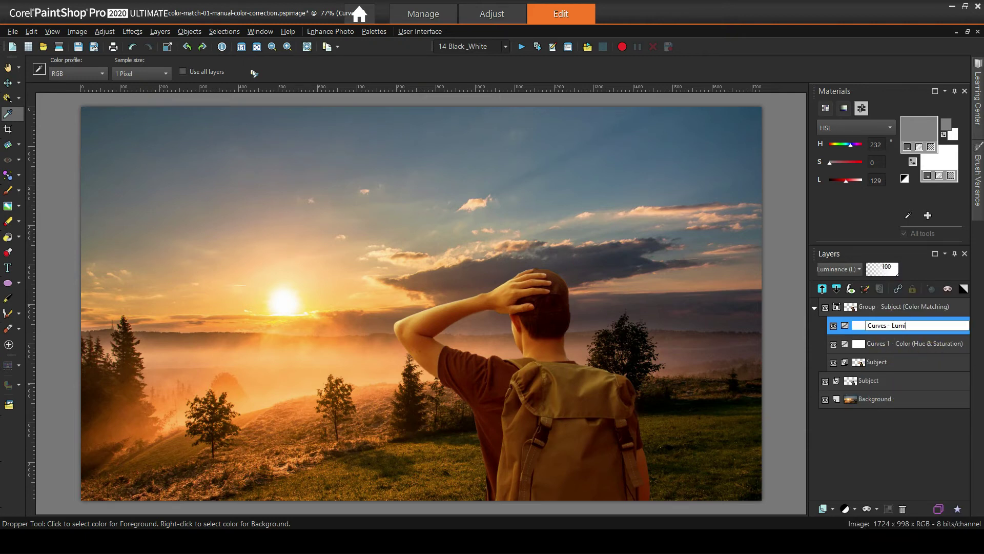
{"action": "key", "text": "Return"}
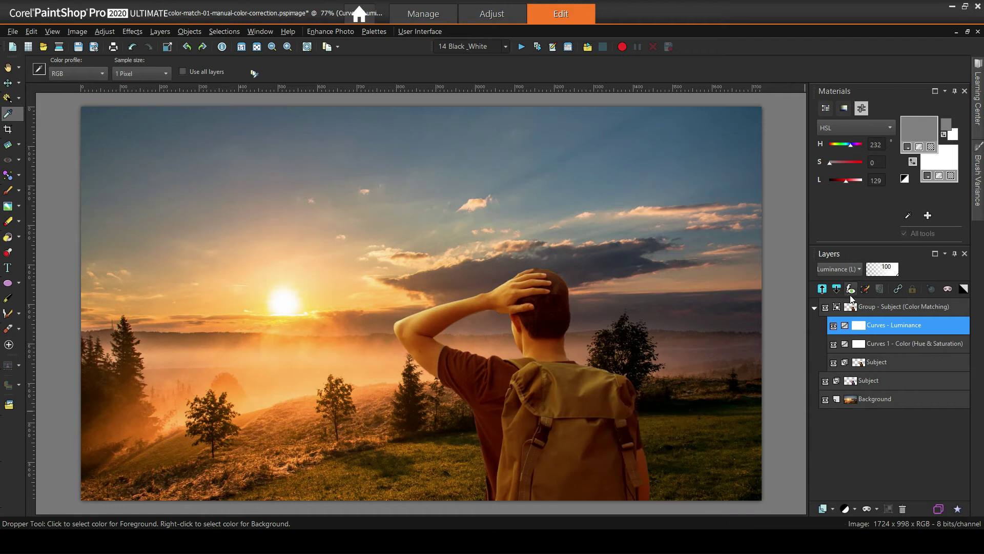
Step: Shape an S-curve on the RGB channel of Curves - Luminance, mapping input 63 to 43
{"action": "double_click", "coordinate": [860, 326]}
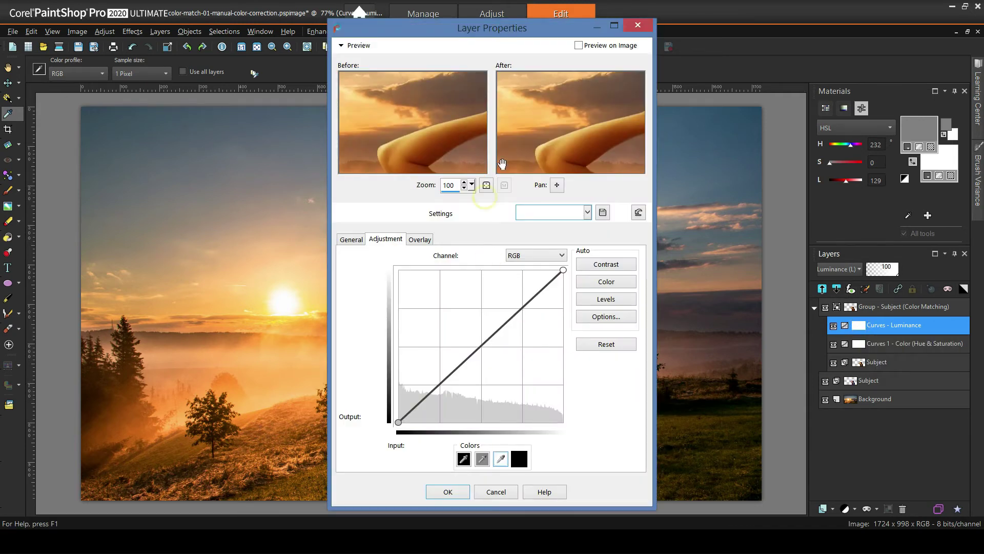
{"action": "left_click", "coordinate": [578, 45]}
{"action": "left_click_drag", "start_coordinate": [475, 28], "coordinate": [783, 26]}
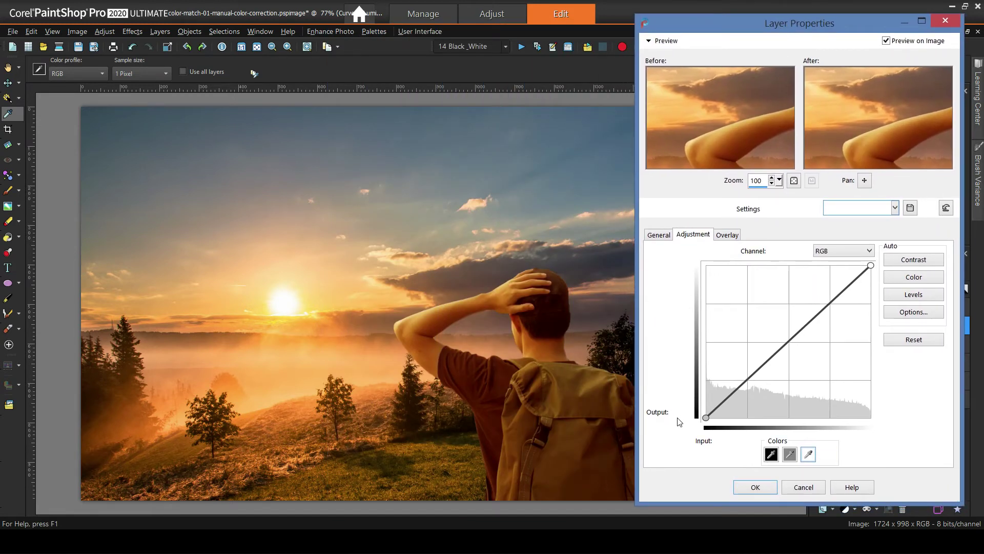
{"action": "left_click", "coordinate": [748, 385]}
{"action": "left_click_drag", "start_coordinate": [748, 386], "coordinate": [749, 387]}
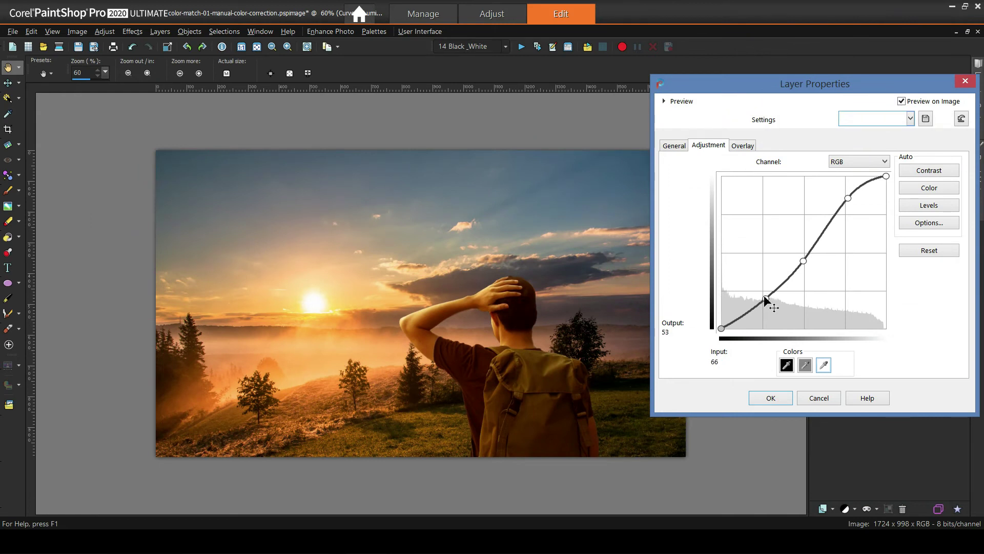
{"action": "left_click_drag", "start_coordinate": [764, 300], "coordinate": [764, 307]}
{"action": "left_click", "coordinate": [803, 261]}
{"action": "left_click_drag", "start_coordinate": [848, 197], "coordinate": [844, 196]}
{"action": "mouse_move", "coordinate": [803, 261]}
{"action": "left_mouse_down"}
{"action": "mouse_move", "coordinate": [805, 252]}
{"action": "mouse_move", "coordinate": [763, 302]}
{"action": "mouse_move", "coordinate": [809, 262]}
{"action": "mouse_move", "coordinate": [805, 251]}
{"action": "left_mouse_up"}
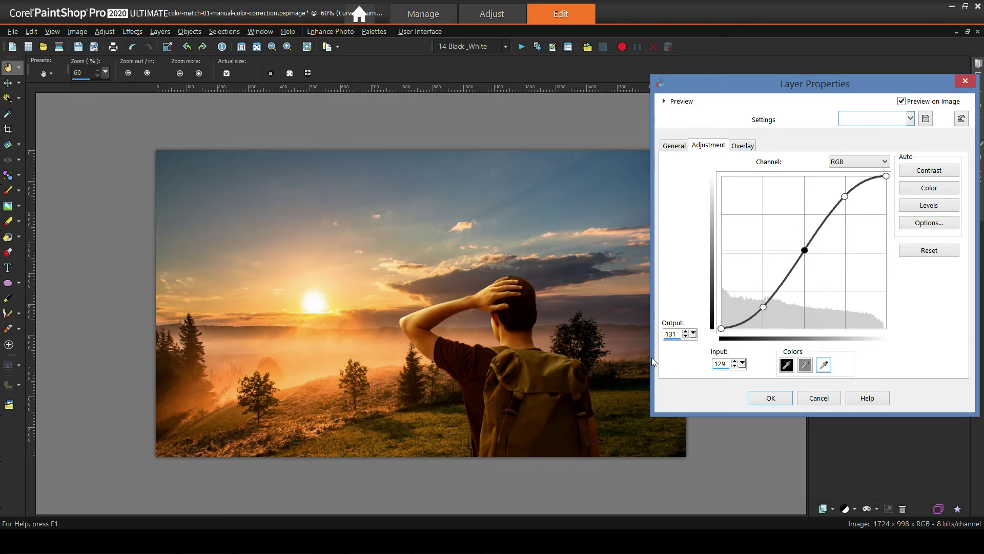
{"action": "left_click_drag", "start_coordinate": [762, 307], "coordinate": [762, 303]}
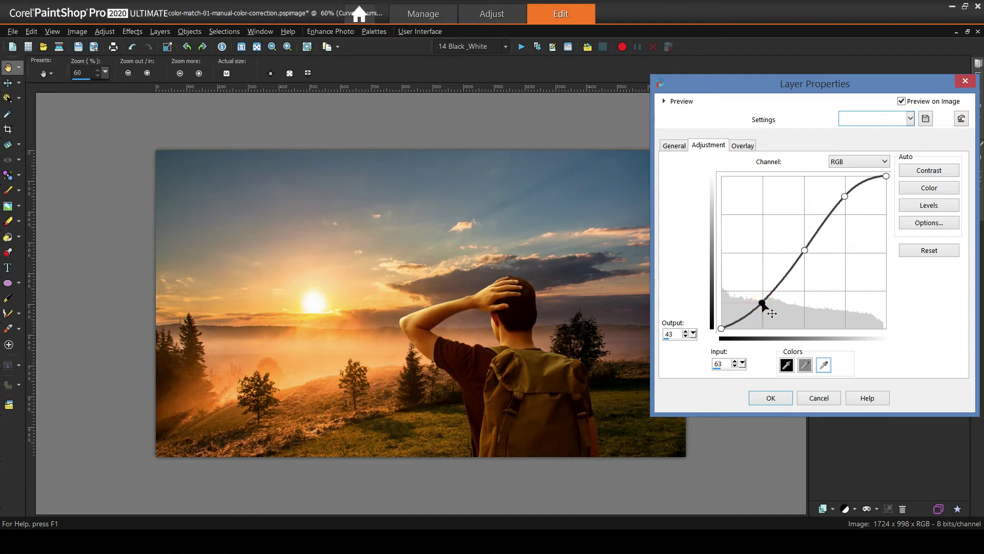
{"action": "left_click", "coordinate": [767, 399]}
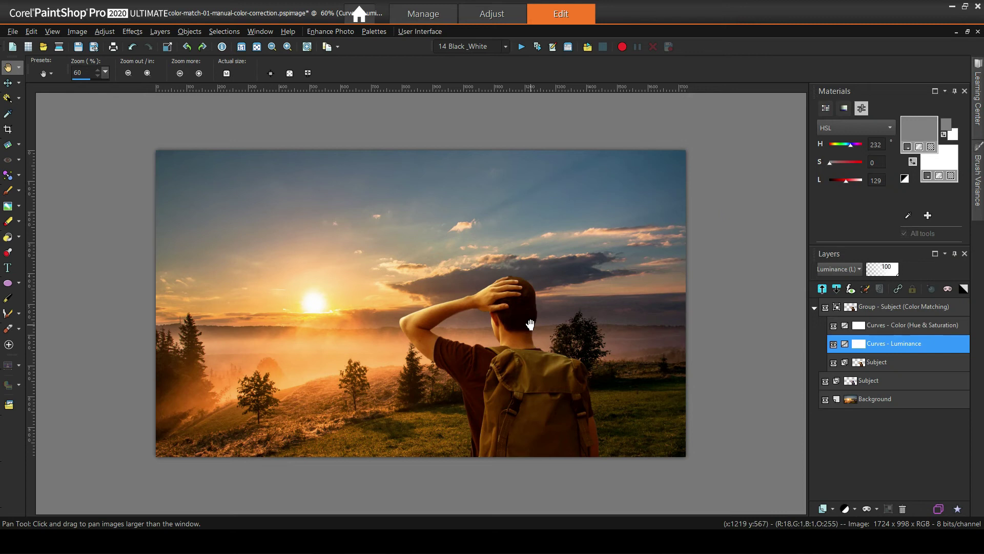
Step: Delete the Group - Subject (Color Matching) layer group and confirm the deletion
{"action": "scroll", "coordinate": [528, 323], "scroll_direction": "up", "scroll_amount": 1}
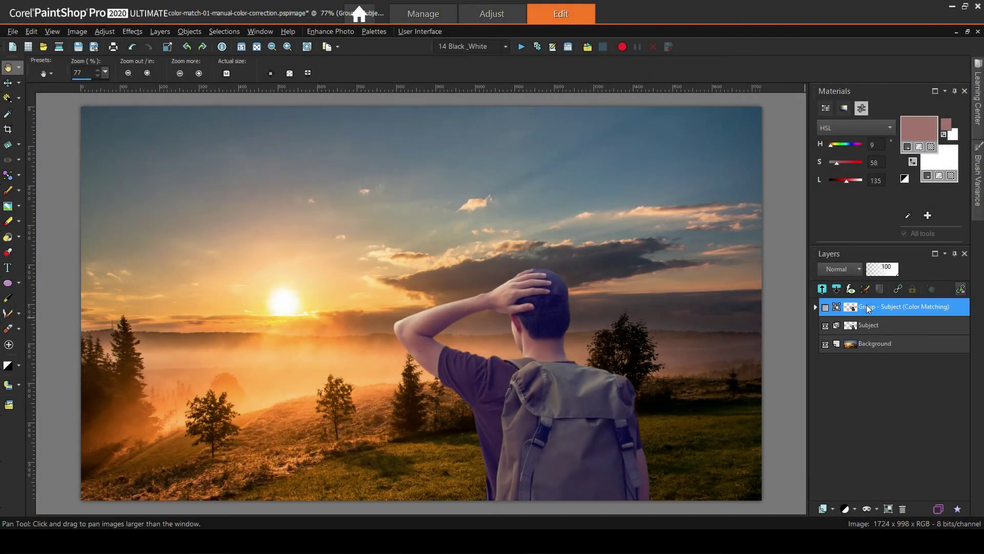
{"action": "right_click", "coordinate": [923, 308]}
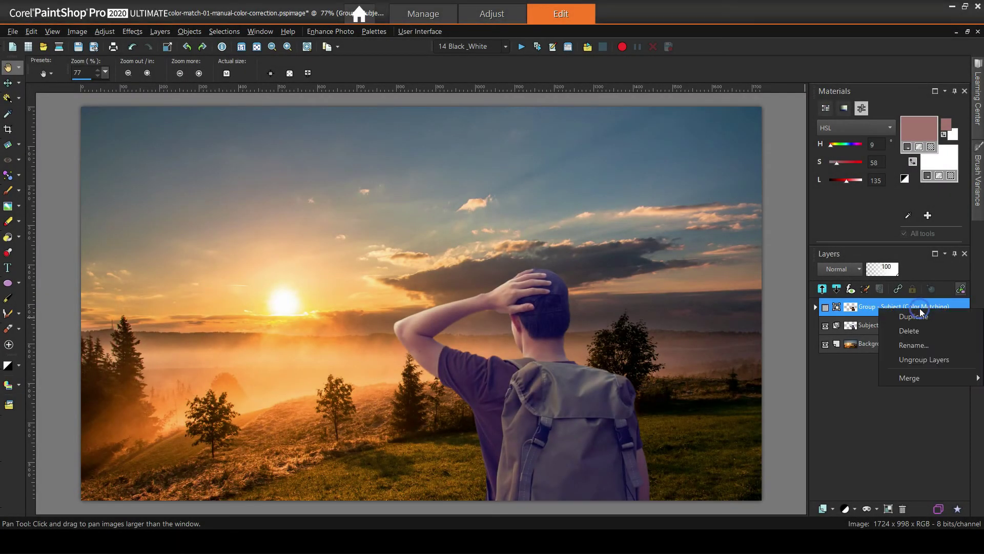
{"action": "left_click", "coordinate": [917, 339]}
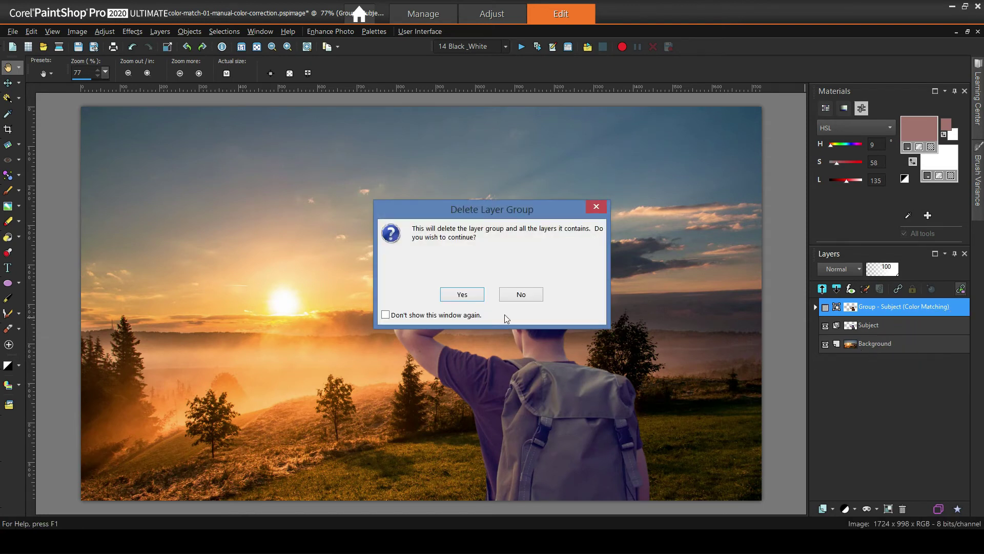
{"action": "left_click", "coordinate": [462, 294]}
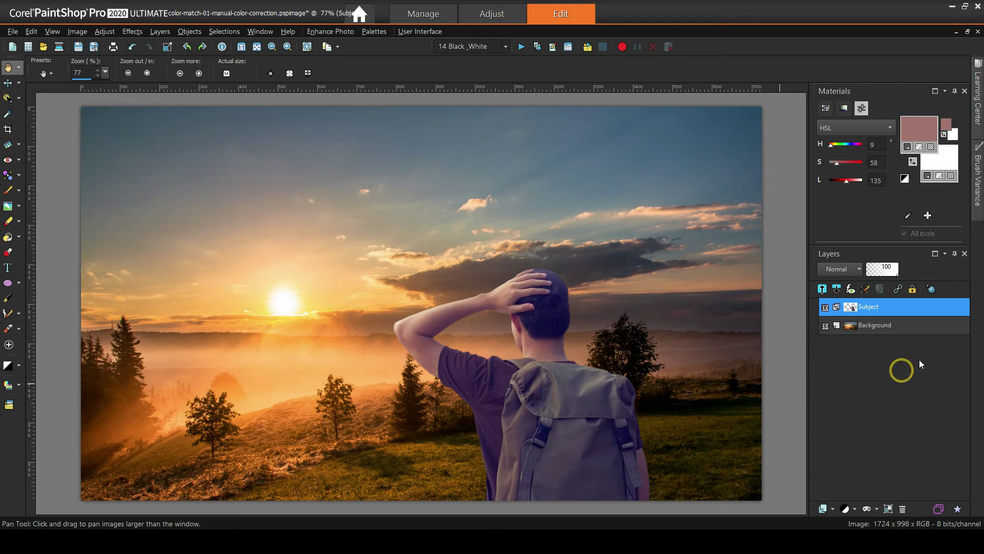
Step: Duplicate the Subject layer and rename the copy Subject
{"action": "right_click", "coordinate": [871, 312]}
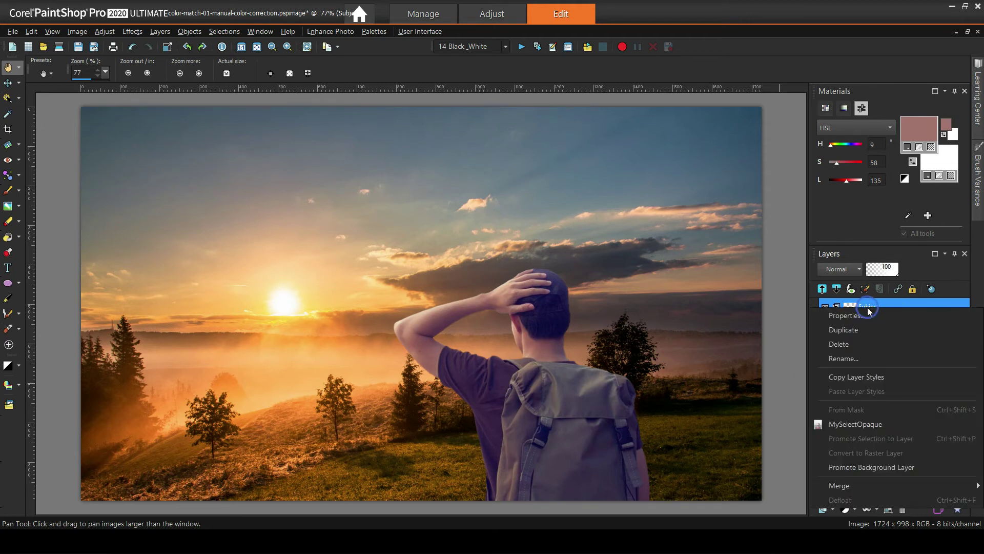
{"action": "left_click", "coordinate": [850, 330]}
{"action": "mouse_move", "coordinate": [859, 328]}
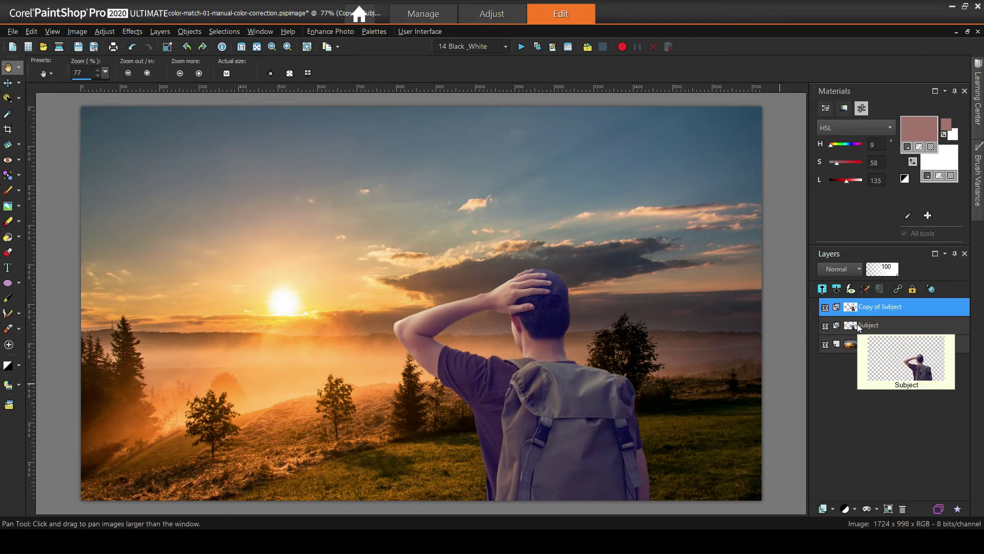
{"action": "left_click", "coordinate": [886, 307]}
{"action": "left_click_drag", "start_coordinate": [882, 307], "coordinate": [774, 300]}
{"action": "key", "text": "BackSpace"}
{"action": "key", "text": "Return"}
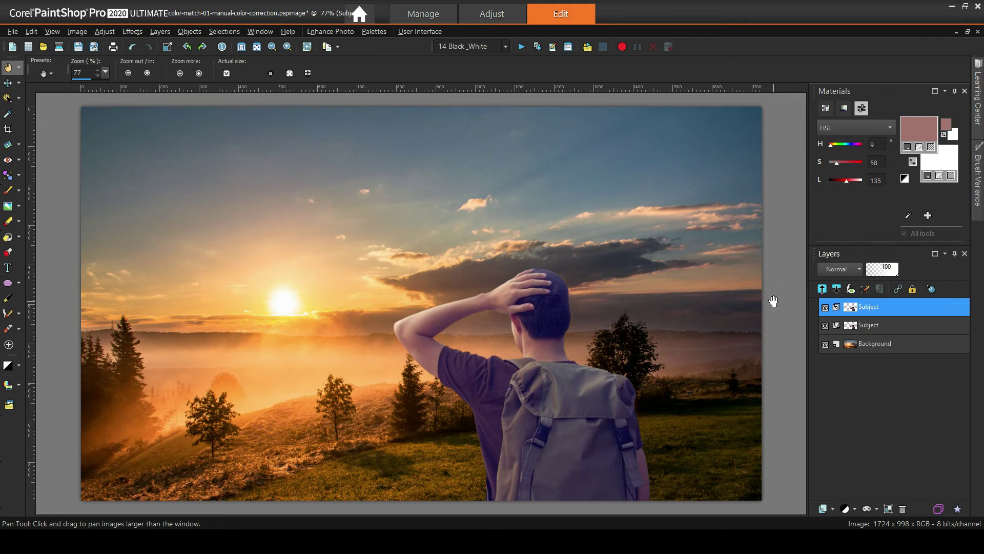
Step: Wrap the copy in a new layer group named Group - Subject (Color Manipulations)
{"action": "left_click", "coordinate": [888, 507]}
{"action": "type", "text": "Group - Subject (Color Manipulations)"}
{"action": "key", "text": "Return"}
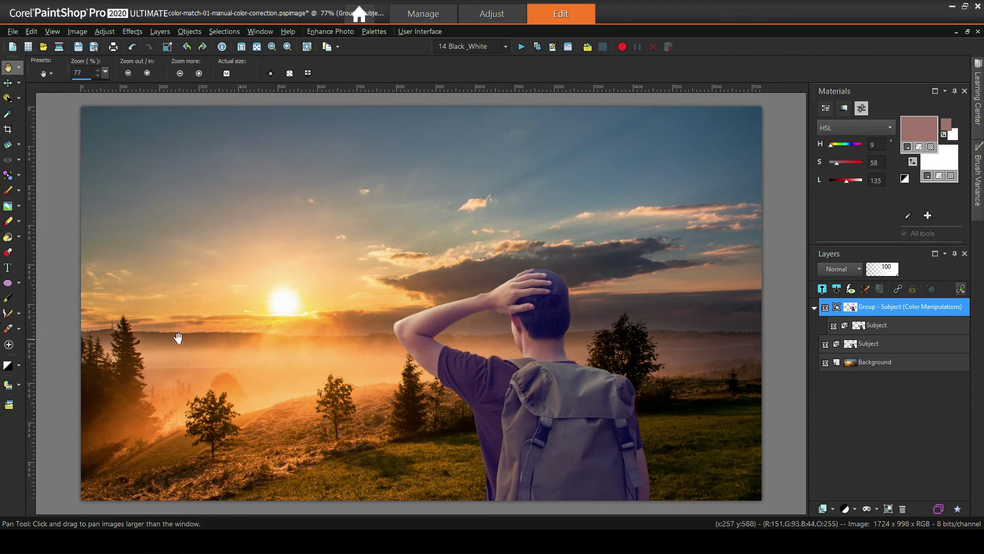
Step: Pick the Dropper Tool and target the Subject layer inside the Color Manipulations group
{"action": "left_click", "coordinate": [18, 364]}
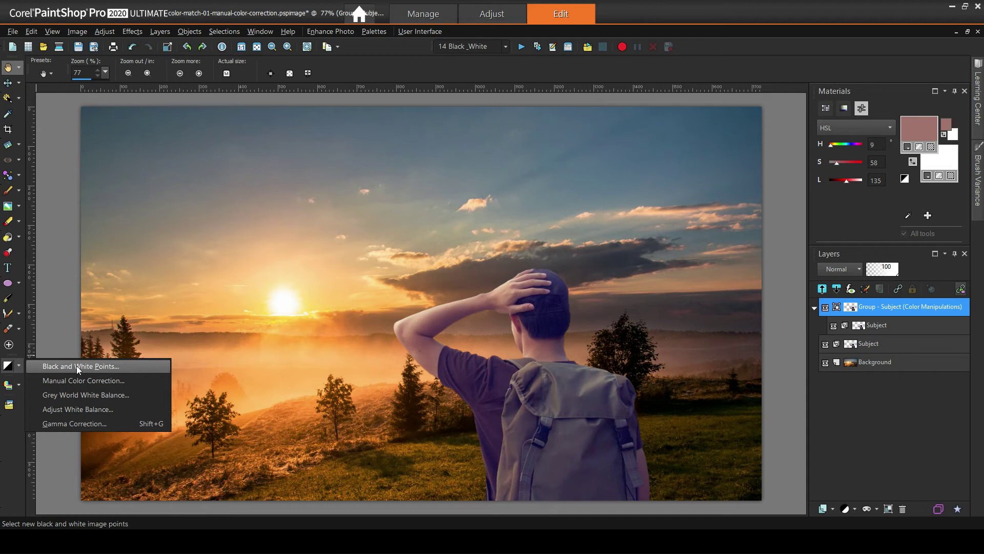
{"action": "left_click", "coordinate": [19, 366]}
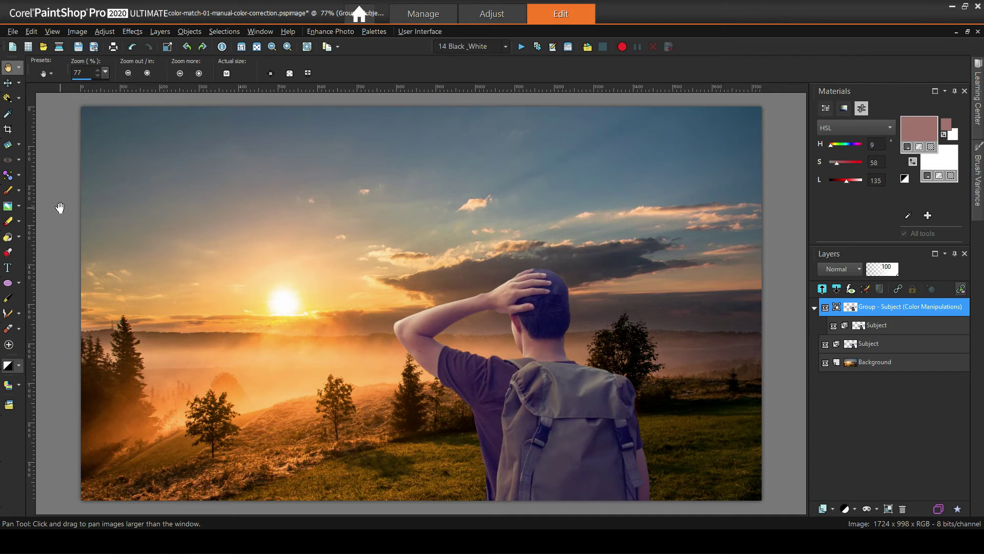
{"action": "left_click", "coordinate": [9, 116]}
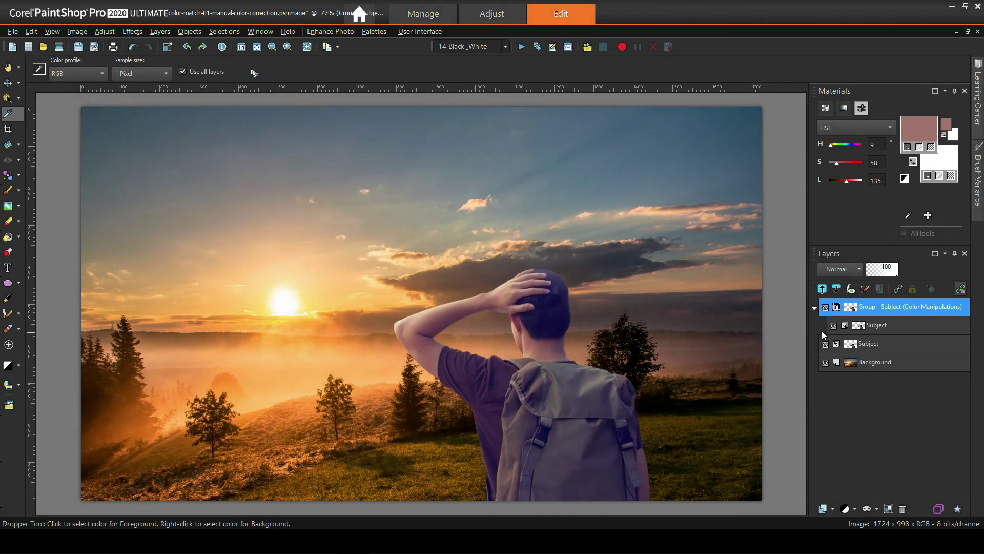
{"action": "left_click", "coordinate": [876, 326]}
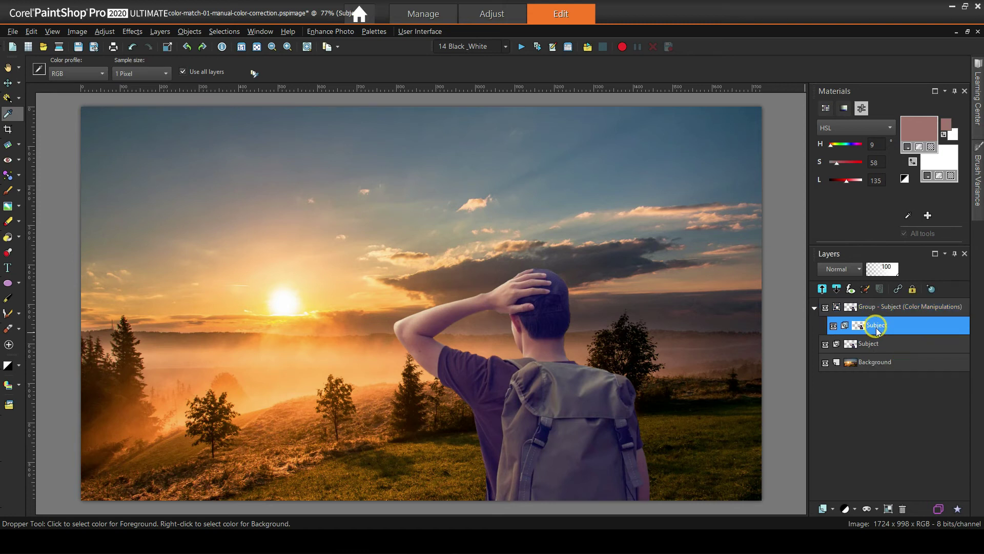
Step: Open Black and White Points and reset it to its Default settings
{"action": "left_click", "coordinate": [21, 366]}
{"action": "left_click", "coordinate": [69, 365]}
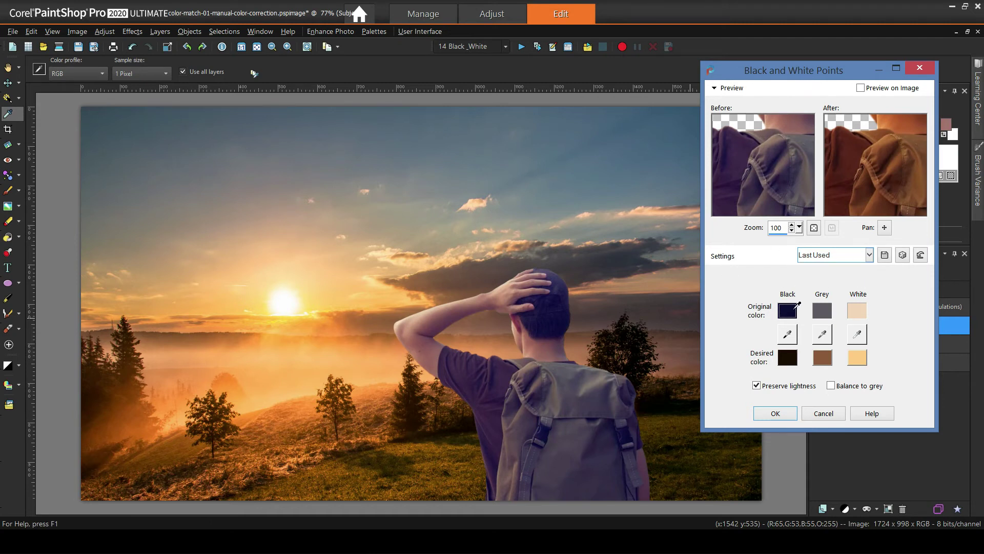
{"action": "mouse_move", "coordinate": [798, 306]}
{"action": "left_click", "coordinate": [920, 255]}
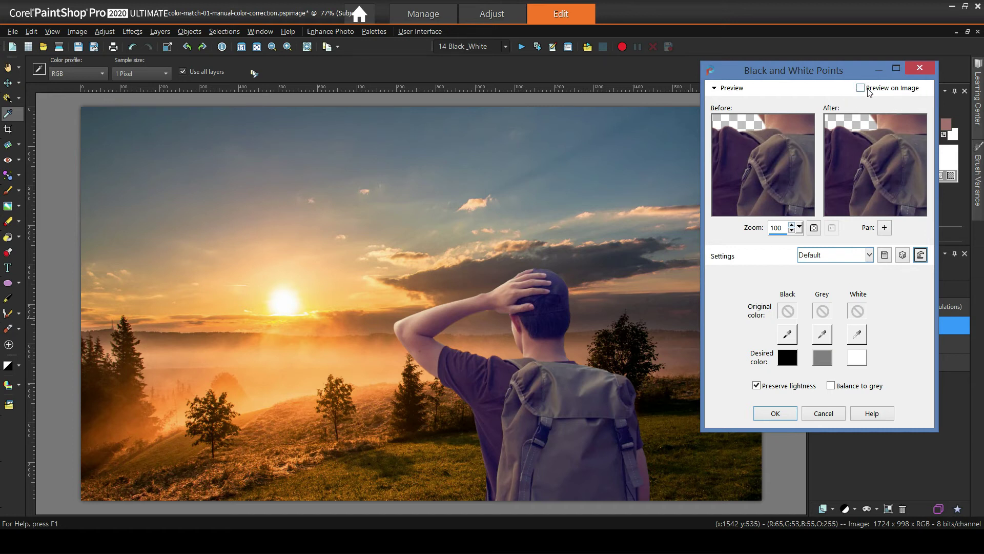
{"action": "mouse_move", "coordinate": [801, 355]}
Step: Set the black point to the backpack's navy, with dark brown from the landscape as its target
{"action": "left_click", "coordinate": [789, 331]}
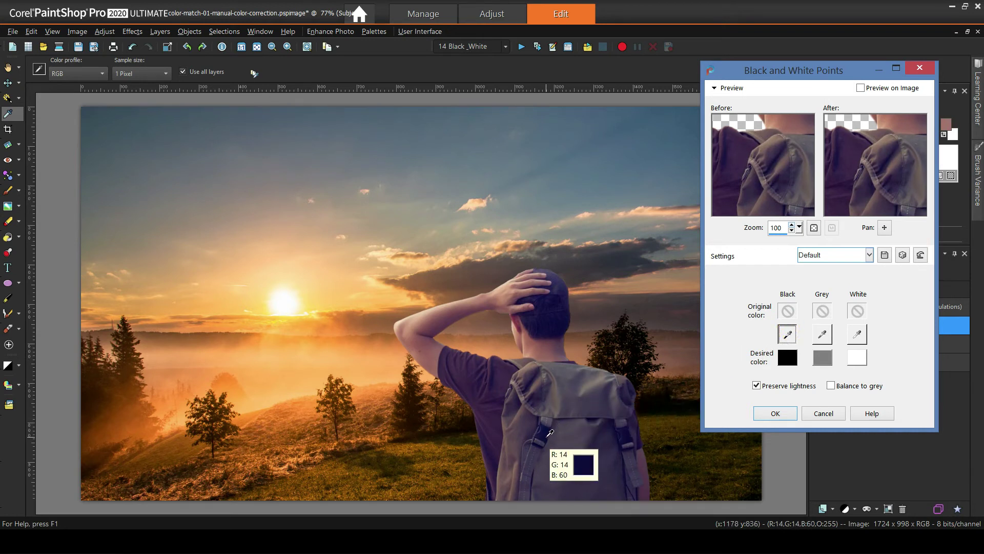
{"action": "left_click", "coordinate": [544, 434]}
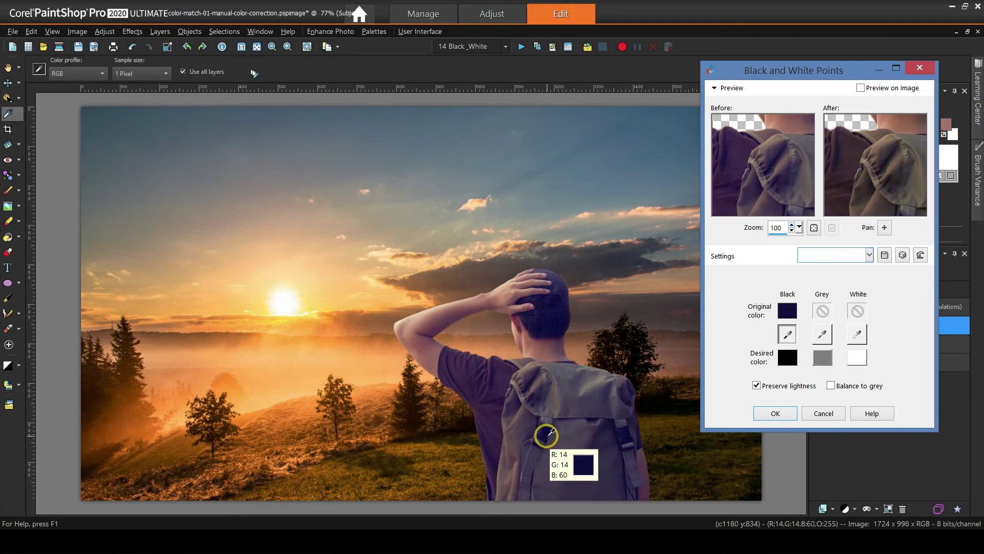
{"action": "left_click", "coordinate": [787, 357]}
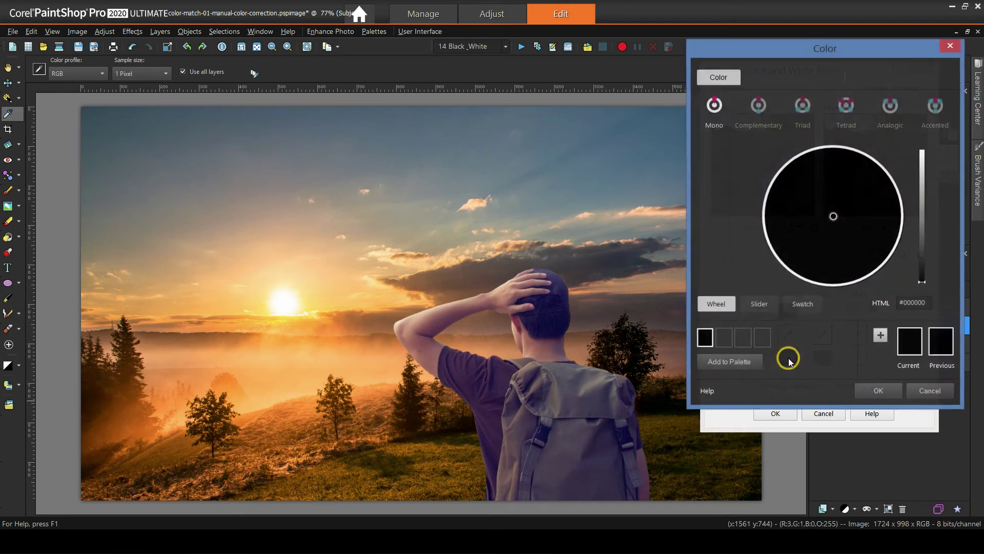
{"action": "left_click", "coordinate": [468, 425]}
{"action": "left_click", "coordinate": [886, 392]}
Step: Set the white point to the arm's beige, with a golden sky tone as its target
{"action": "left_click", "coordinate": [857, 334]}
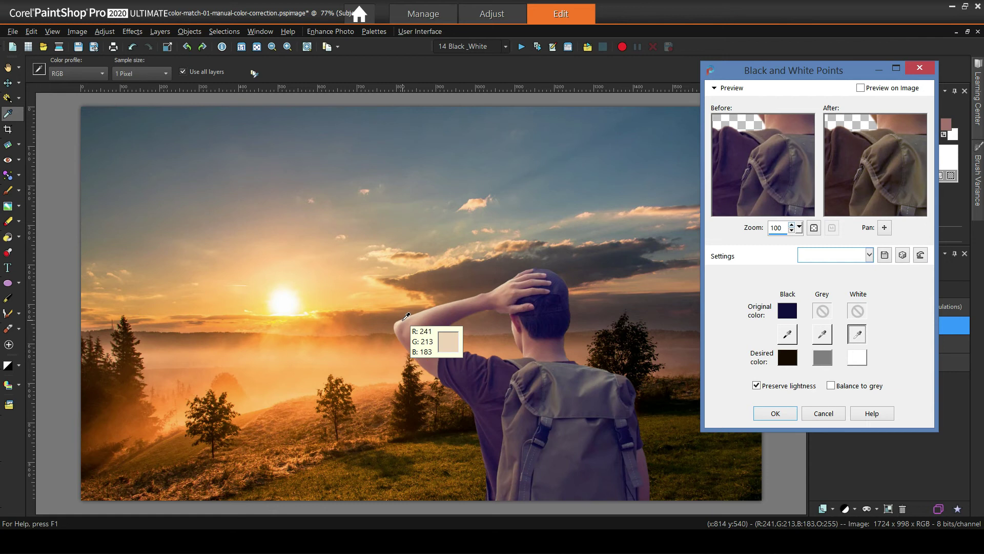
{"action": "left_click", "coordinate": [401, 318]}
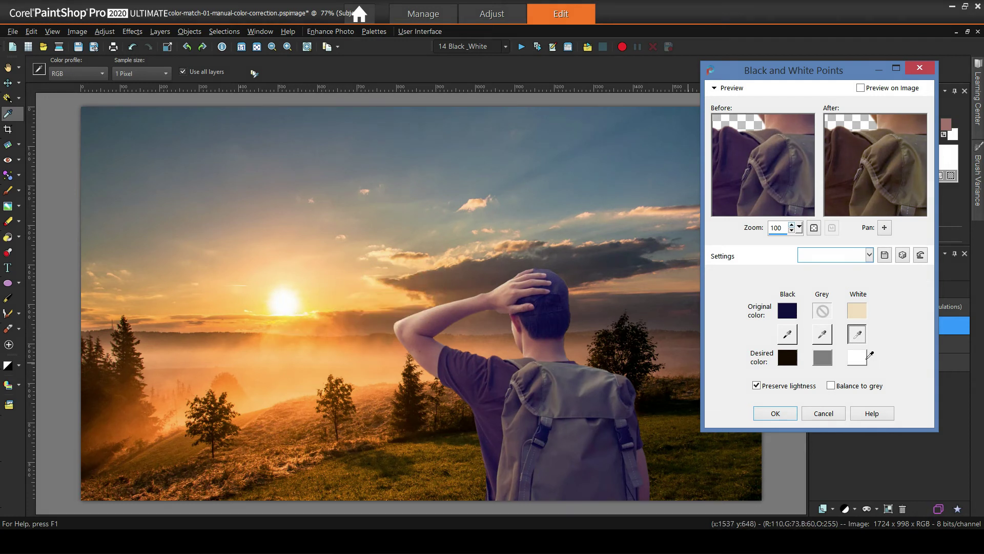
{"action": "left_click", "coordinate": [860, 358]}
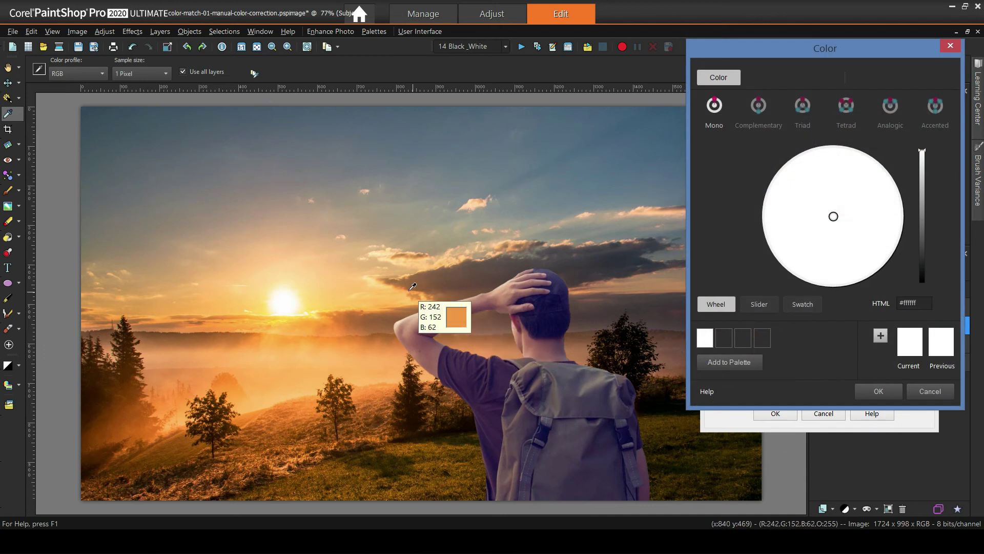
{"action": "left_click", "coordinate": [368, 276]}
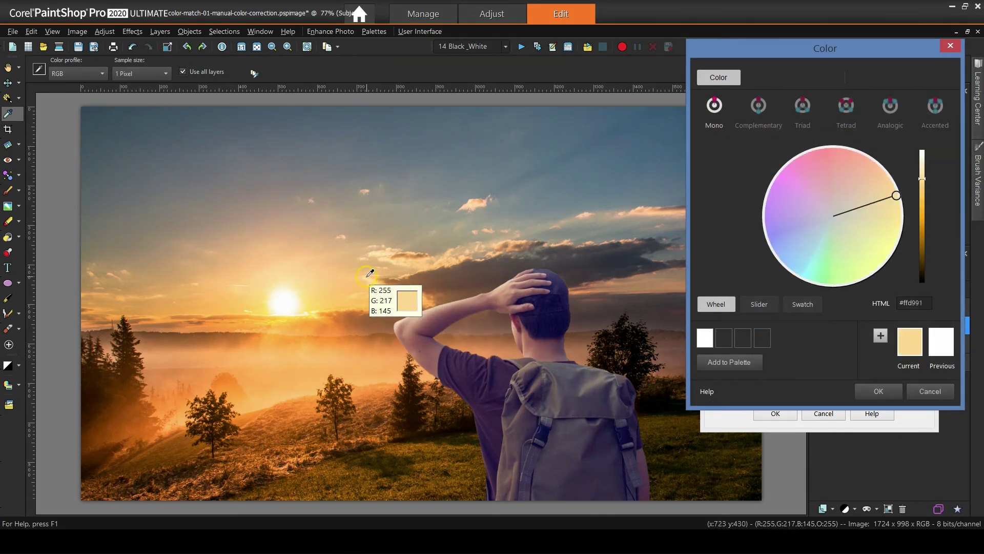
{"action": "left_click", "coordinate": [878, 391]}
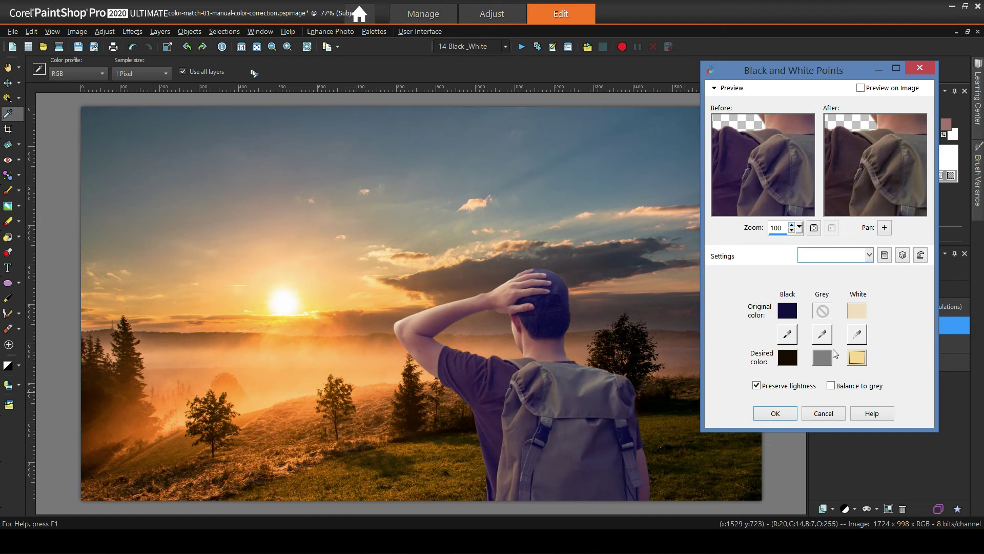
Step: Map the backpack's mid-grey to sunset orange-brown, preview on the image, and apply
{"action": "left_click", "coordinate": [610, 365]}
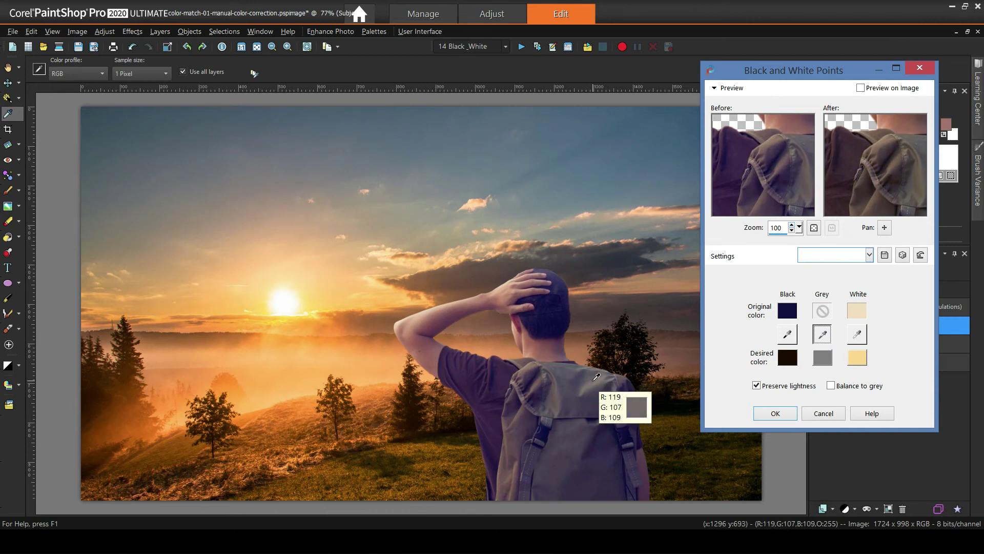
{"action": "left_click", "coordinate": [593, 379]}
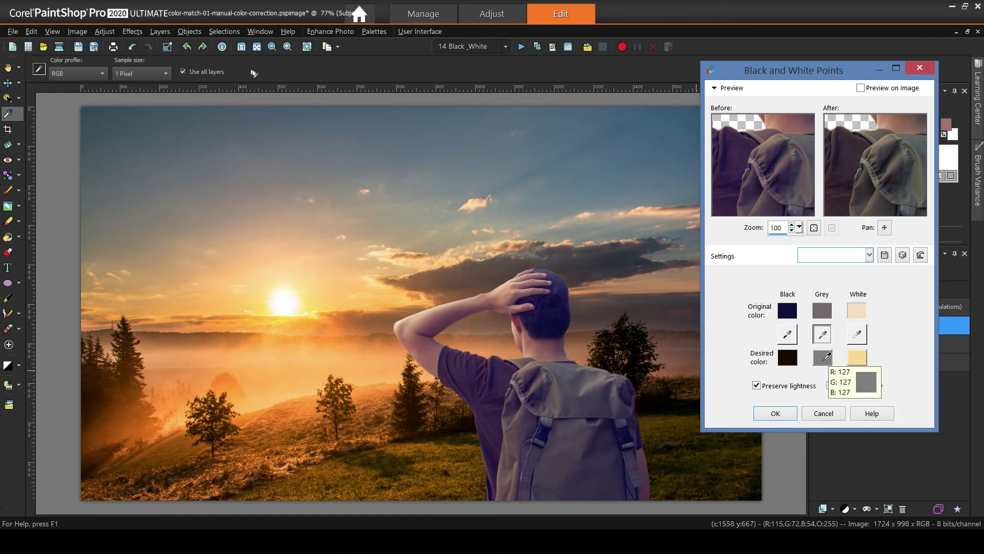
{"action": "left_click", "coordinate": [822, 359]}
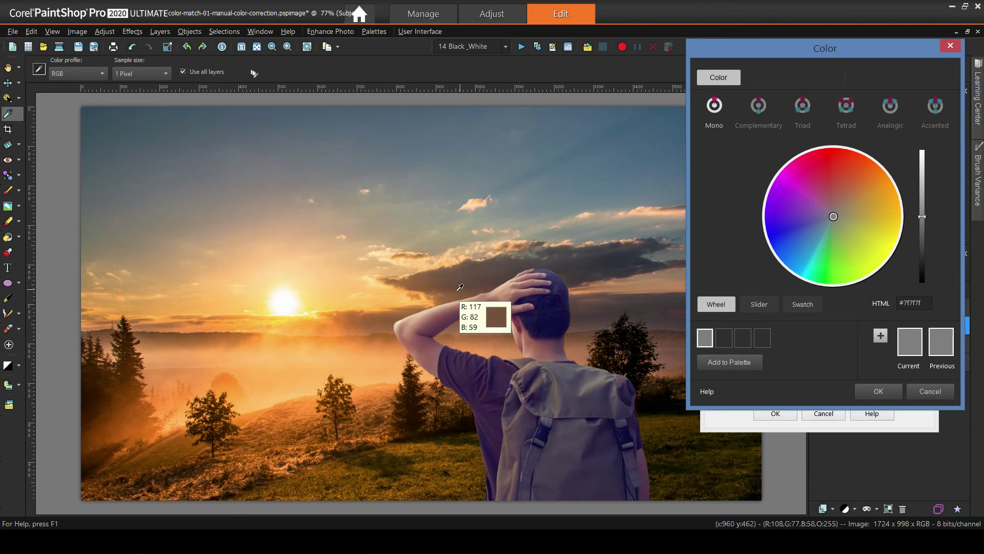
{"action": "left_click", "coordinate": [393, 310]}
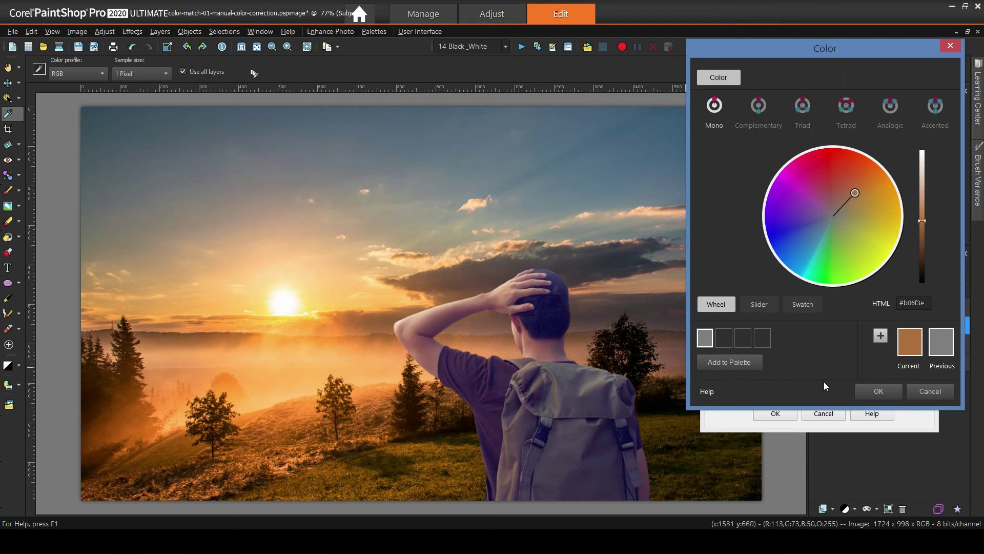
{"action": "left_click", "coordinate": [878, 391]}
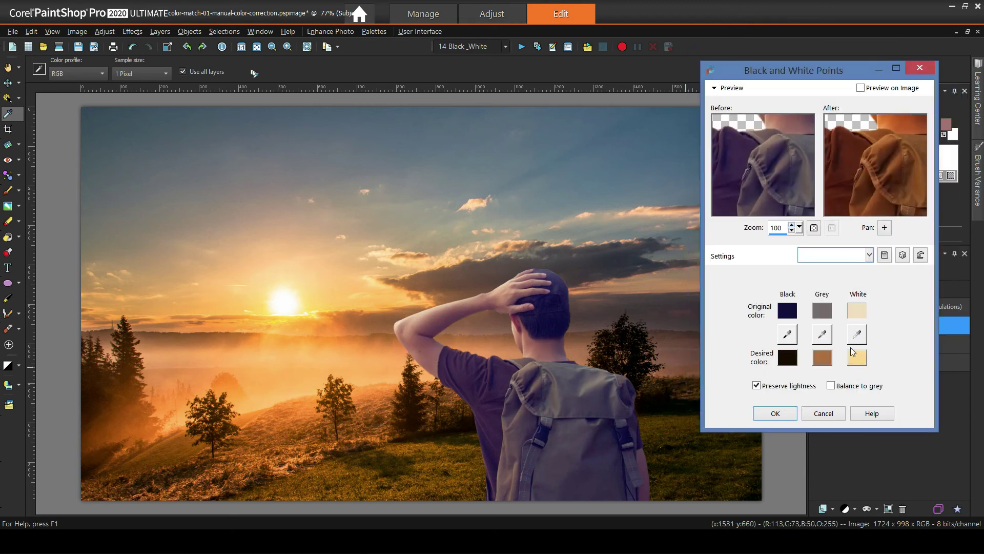
{"action": "left_click", "coordinate": [864, 91]}
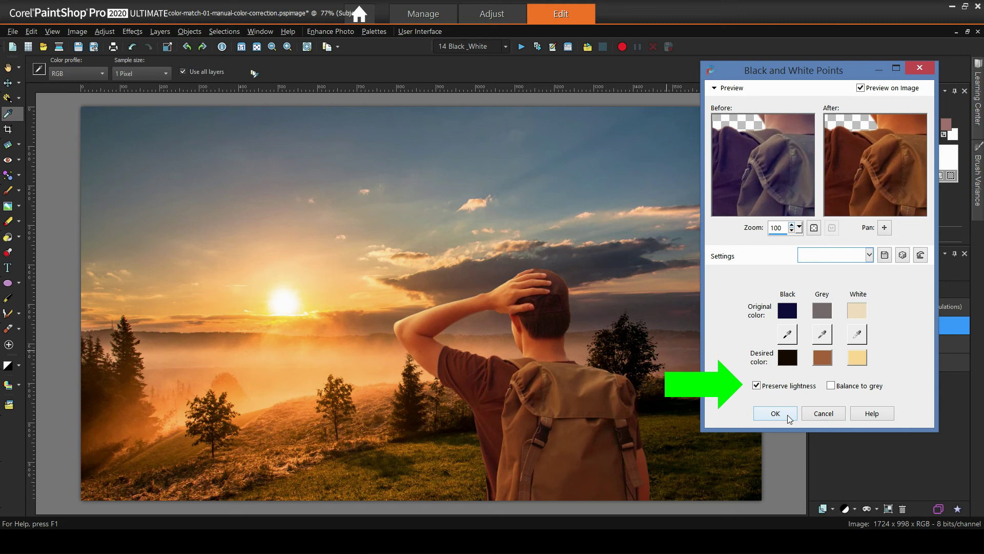
{"action": "left_click", "coordinate": [775, 413]}
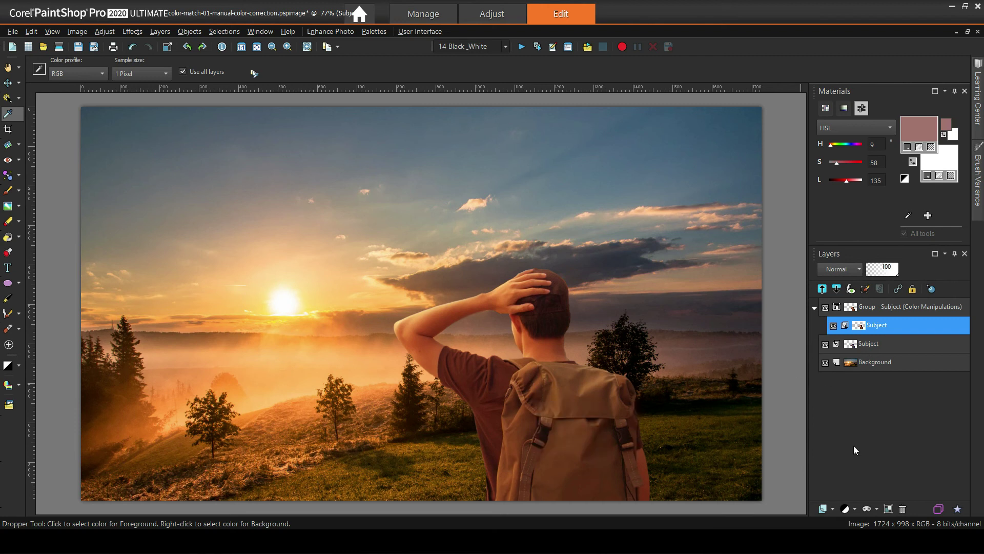
Step: Add a Curves adjustment layer in Luminance (Legacy) mode named Curves - Luminance
{"action": "left_click", "coordinate": [848, 508]}
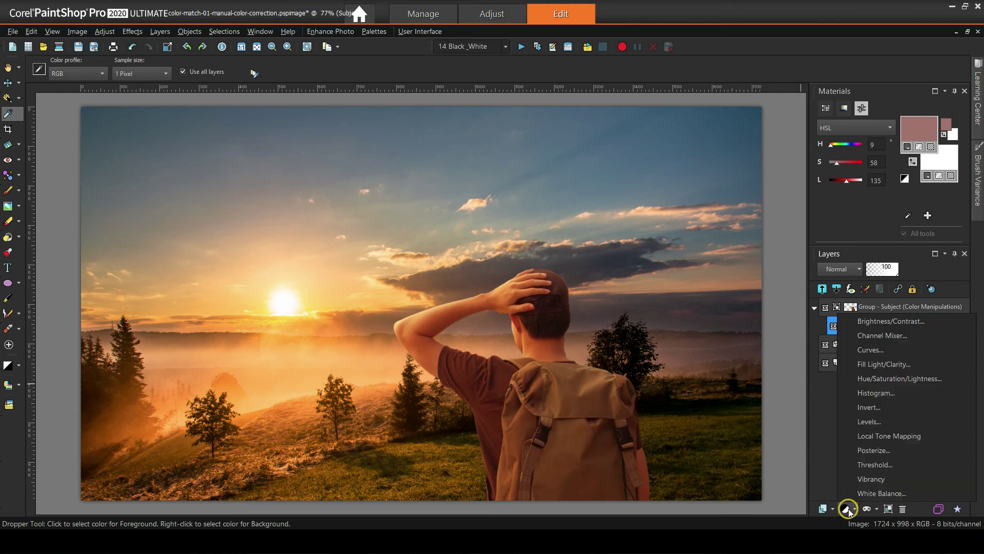
{"action": "left_click", "coordinate": [878, 351]}
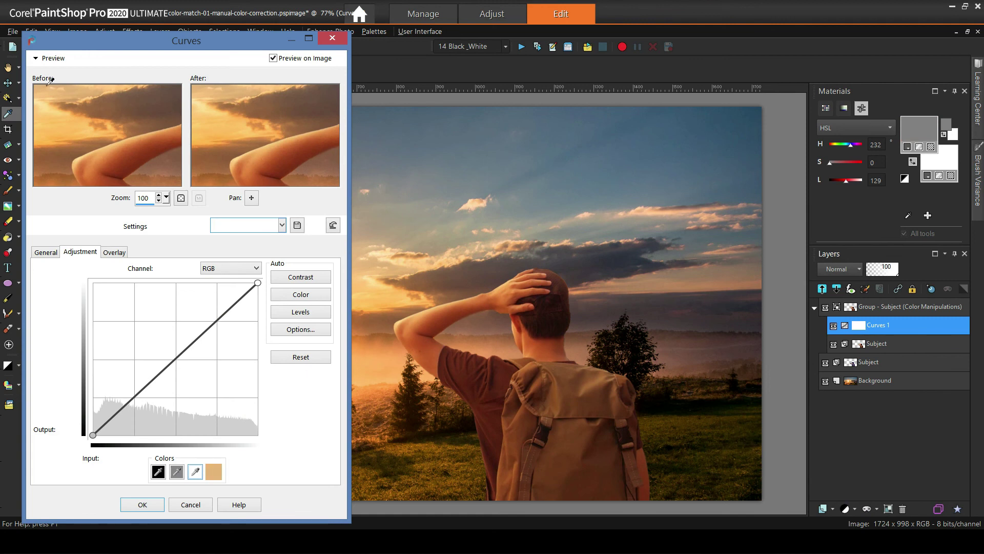
{"action": "left_click", "coordinate": [36, 59]}
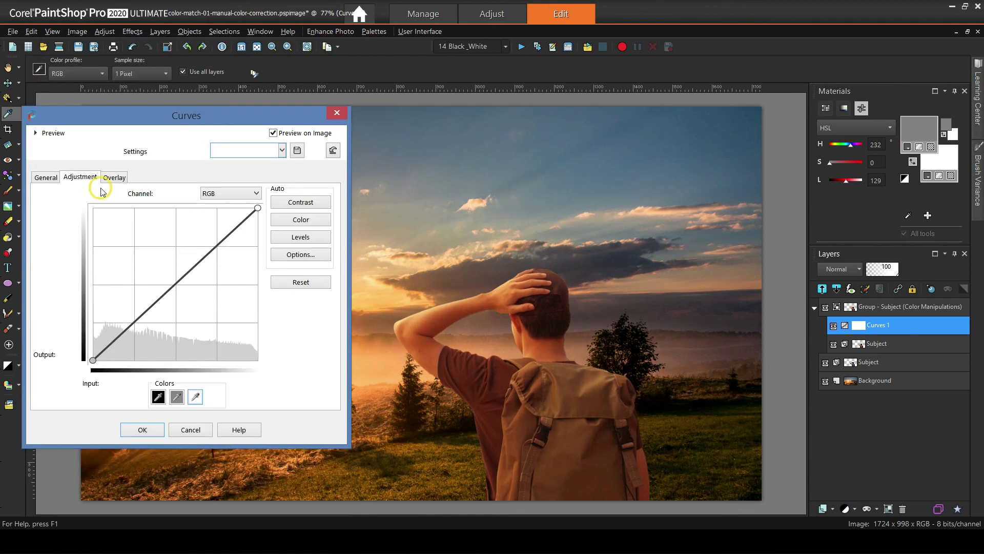
{"action": "left_click", "coordinate": [146, 429]}
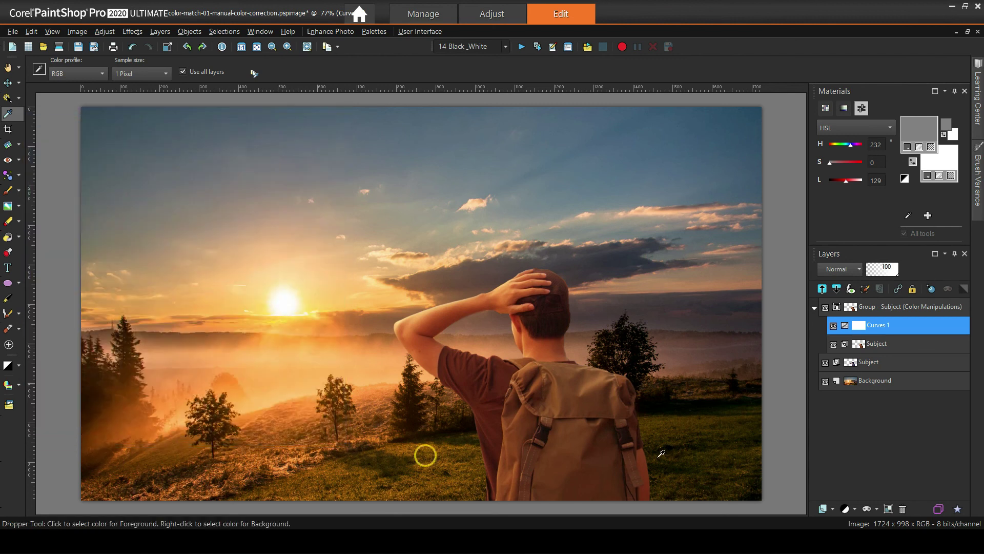
{"action": "left_click", "coordinate": [857, 267]}
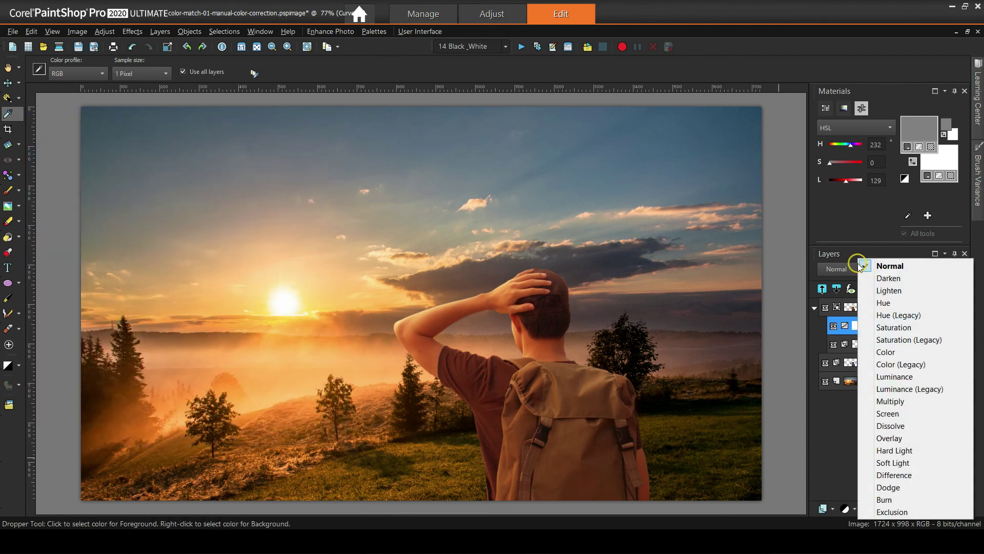
{"action": "left_click", "coordinate": [902, 389]}
{"action": "double_click", "coordinate": [895, 326]}
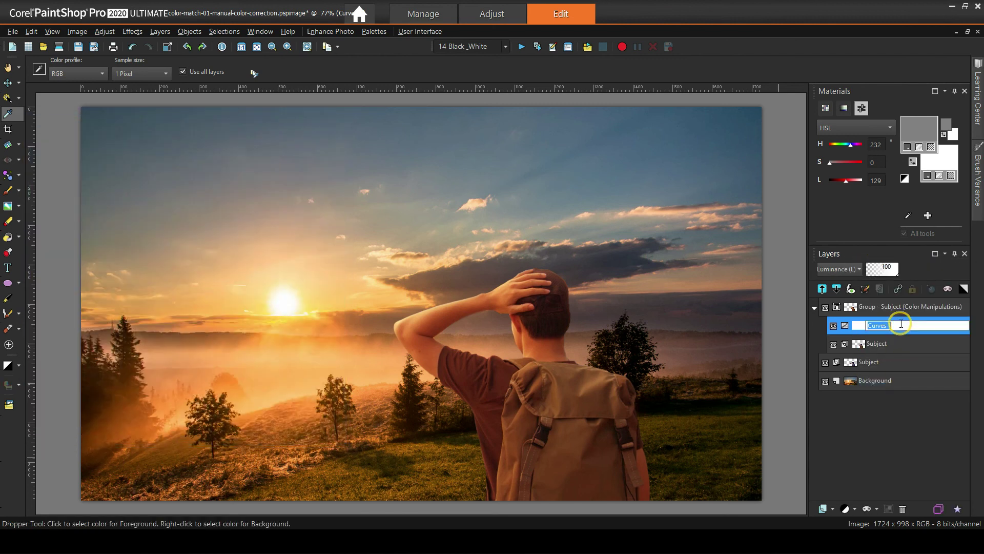
{"action": "type", "text": "Curves - Luminance"}
{"action": "key", "text": "Return"}
Step: Give the Curves - Luminance layer an S-shaped contrast curve with deeper shadows and brighter highlights
{"action": "double_click", "coordinate": [921, 326]}
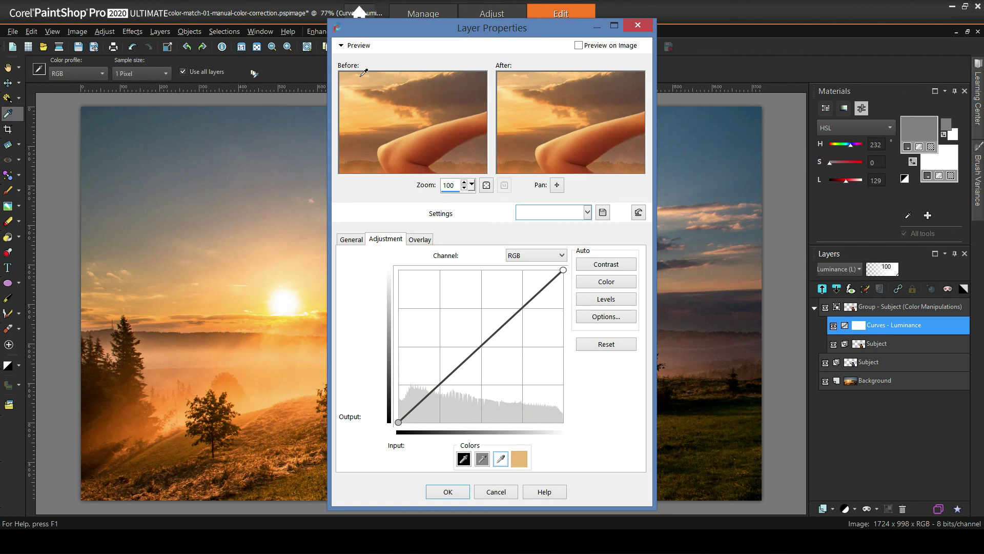
{"action": "left_click", "coordinate": [341, 49]}
{"action": "left_click_drag", "start_coordinate": [466, 28], "coordinate": [780, 58]}
{"action": "left_click_drag", "start_coordinate": [757, 259], "coordinate": [750, 278]}
{"action": "left_click_drag", "start_coordinate": [833, 192], "coordinate": [833, 185]}
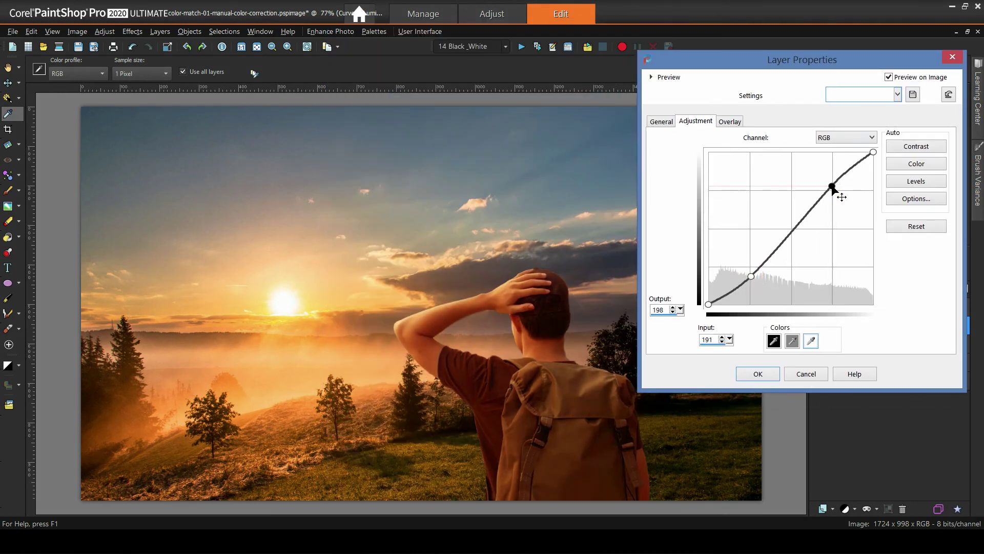
{"action": "left_click_drag", "start_coordinate": [792, 232], "coordinate": [793, 223]}
{"action": "left_click_drag", "start_coordinate": [833, 184], "coordinate": [833, 179]}
{"action": "left_click_drag", "start_coordinate": [751, 278], "coordinate": [752, 278]}
{"action": "left_click_drag", "start_coordinate": [833, 179], "coordinate": [838, 171]}
{"action": "left_click", "coordinate": [759, 374]}
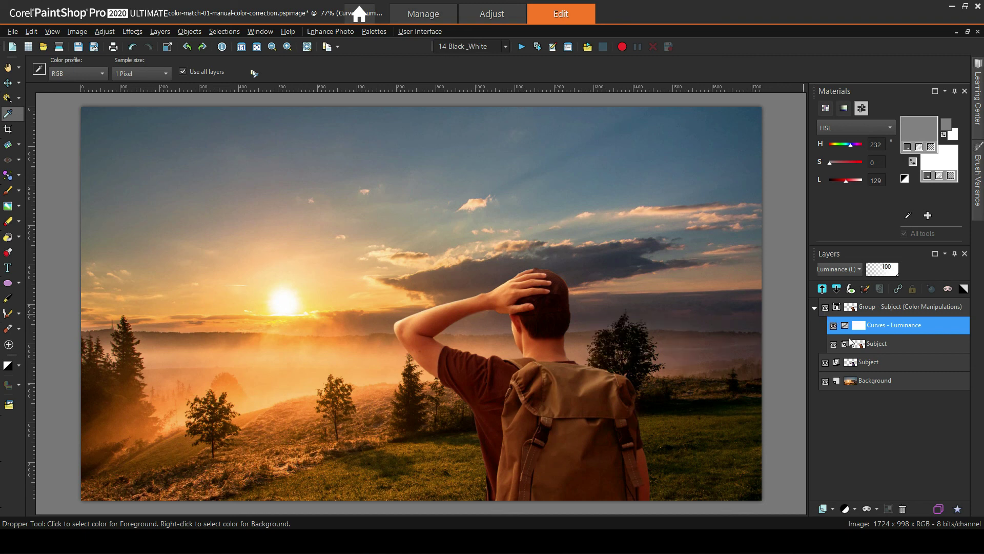
Step: Add another Curves adjustment layer blended as Color (Legacy)
{"action": "left_click", "coordinate": [847, 507]}
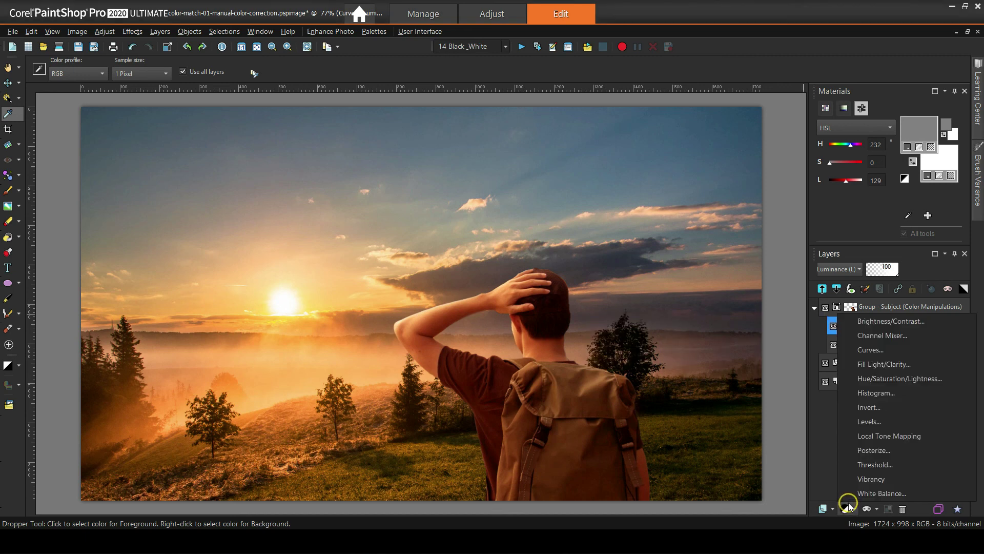
{"action": "left_click", "coordinate": [872, 349]}
{"action": "left_click", "coordinate": [157, 430]}
{"action": "left_click", "coordinate": [858, 274]}
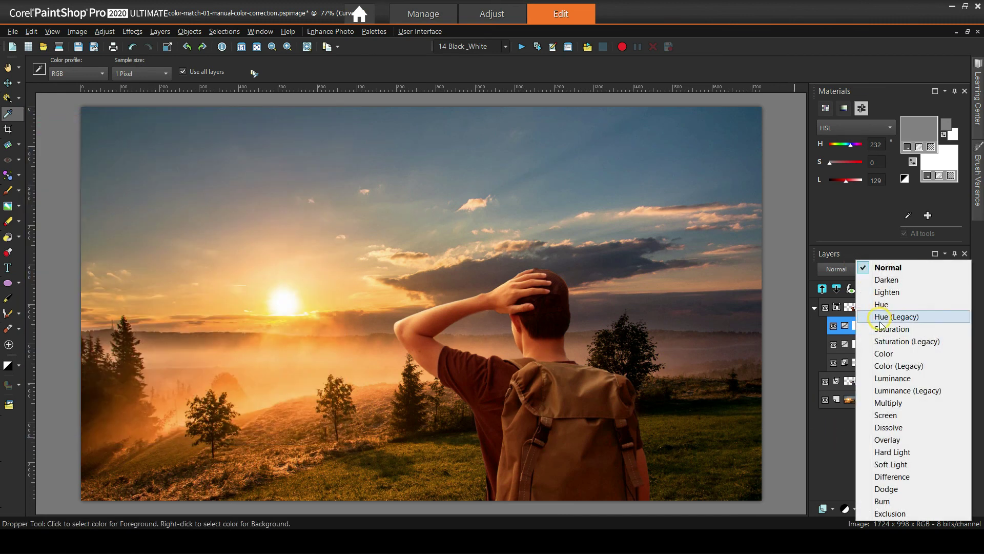
{"action": "left_click", "coordinate": [895, 369]}
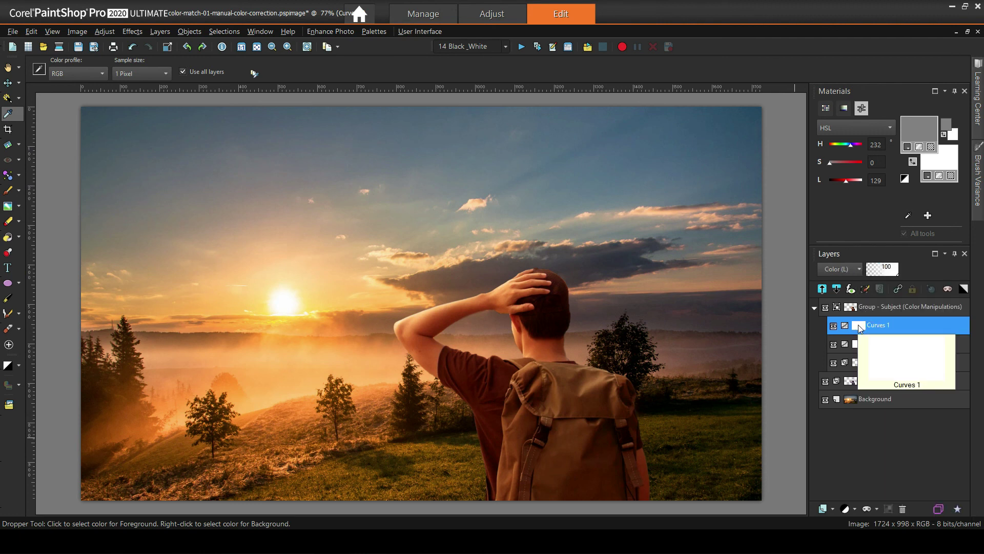
Step: Lift the Green channel midtones on the new curve from 128 to 137
{"action": "double_click", "coordinate": [857, 324]}
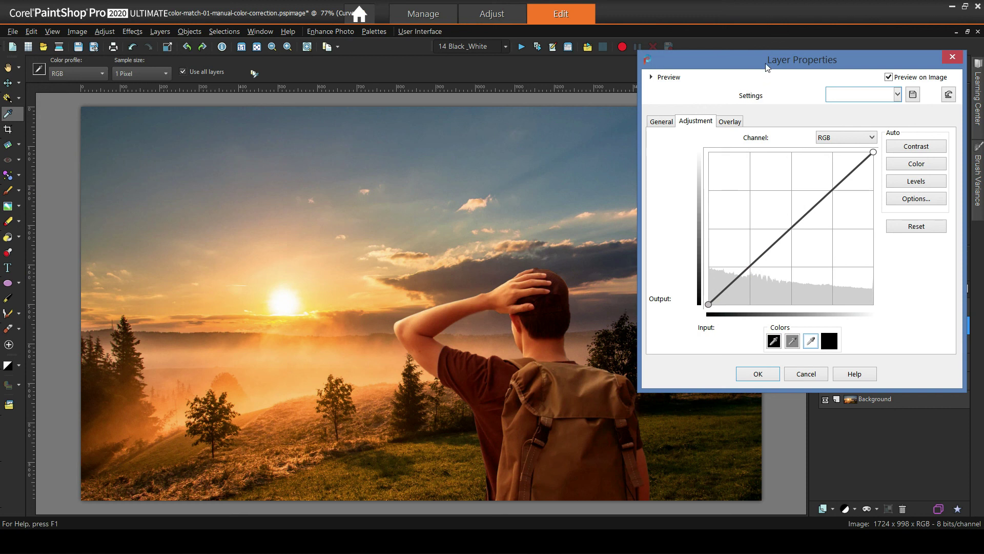
{"action": "left_click", "coordinate": [871, 137]}
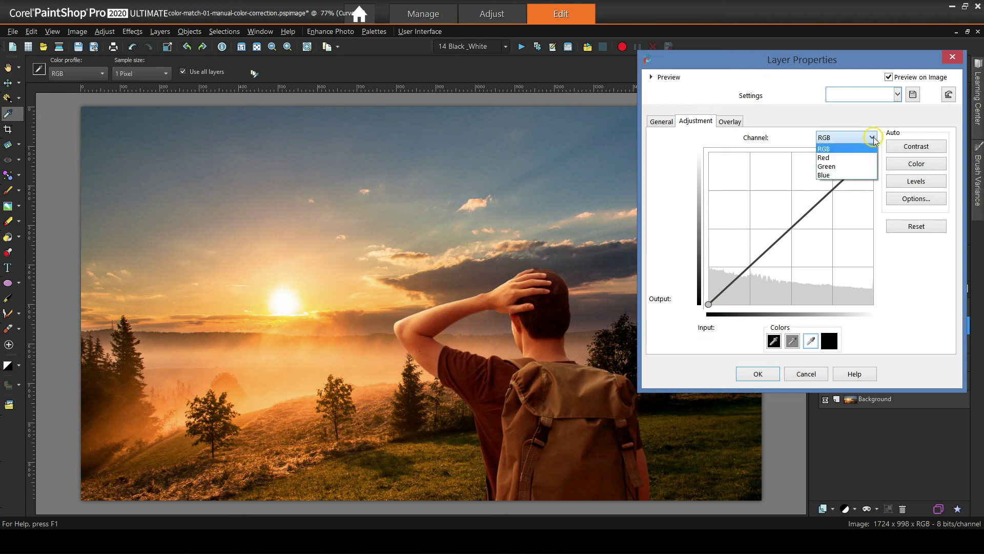
{"action": "left_click", "coordinate": [831, 167]}
{"action": "left_click", "coordinate": [790, 227]}
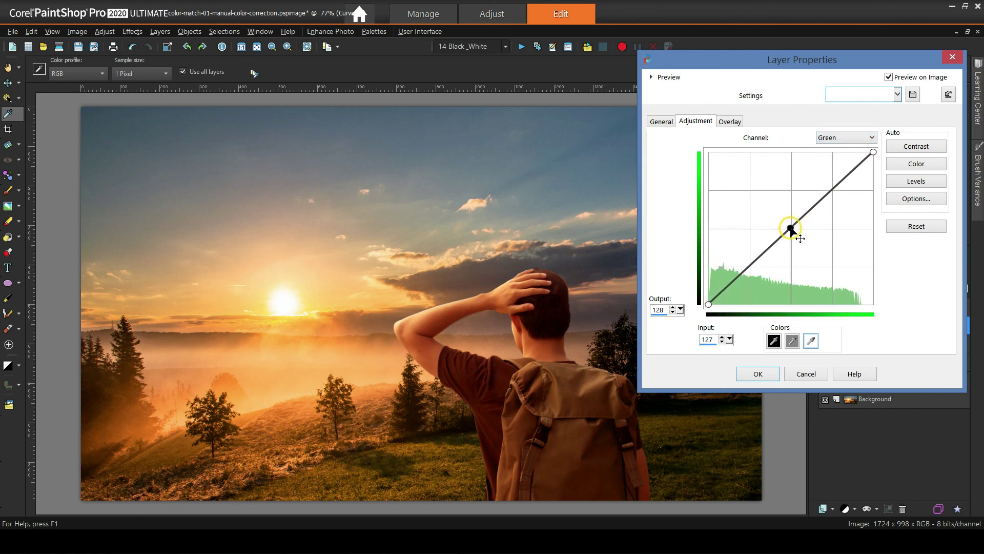
{"action": "left_click_drag", "start_coordinate": [790, 227], "coordinate": [792, 222]}
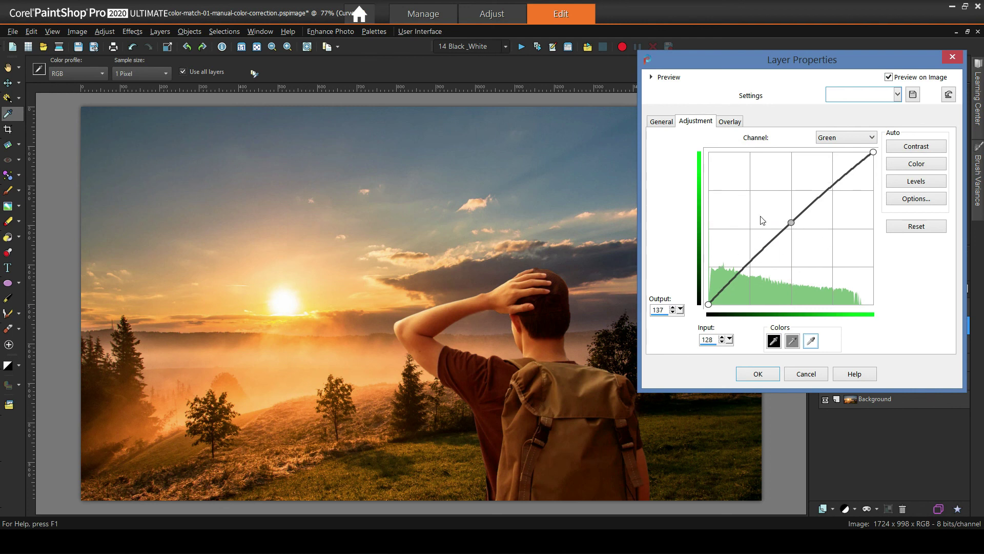
{"action": "left_click", "coordinate": [757, 374]}
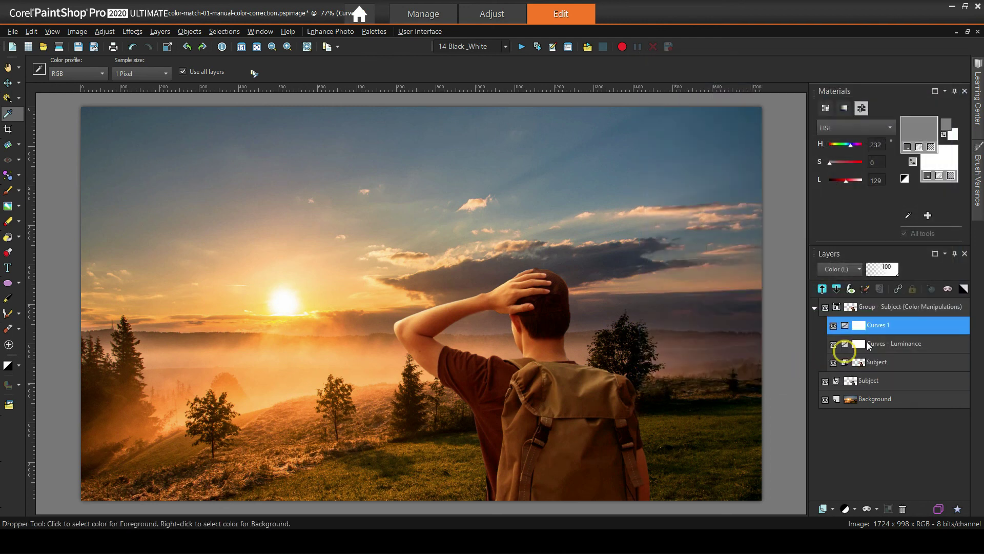
Step: Rename the new layer Curves - Color
{"action": "double_click", "coordinate": [906, 326]}
{"action": "type", "text": "Color"}
{"action": "key", "text": "Return"}
{"action": "left_click", "coordinate": [825, 308]}
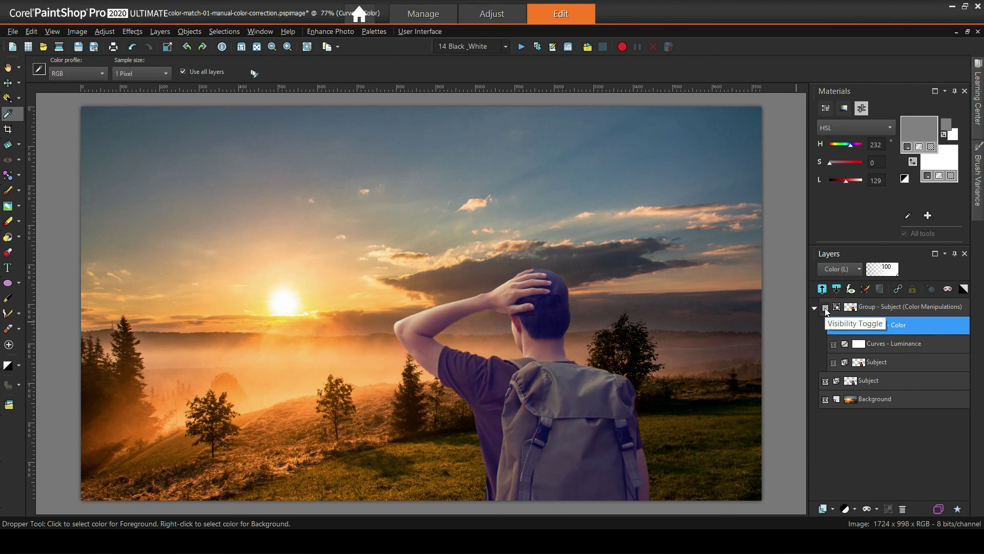
{"action": "left_click", "coordinate": [825, 308]}
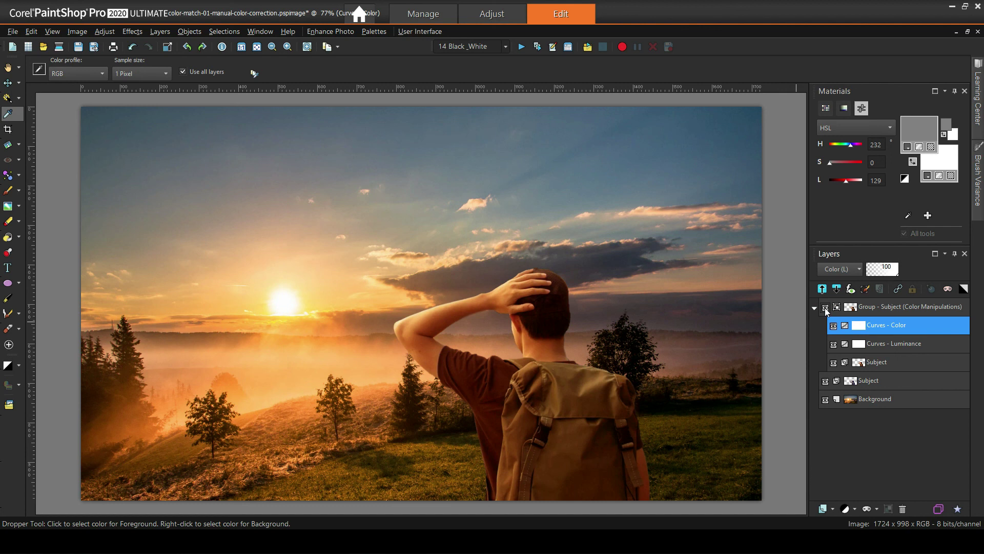
{"action": "left_click", "coordinate": [825, 308]}
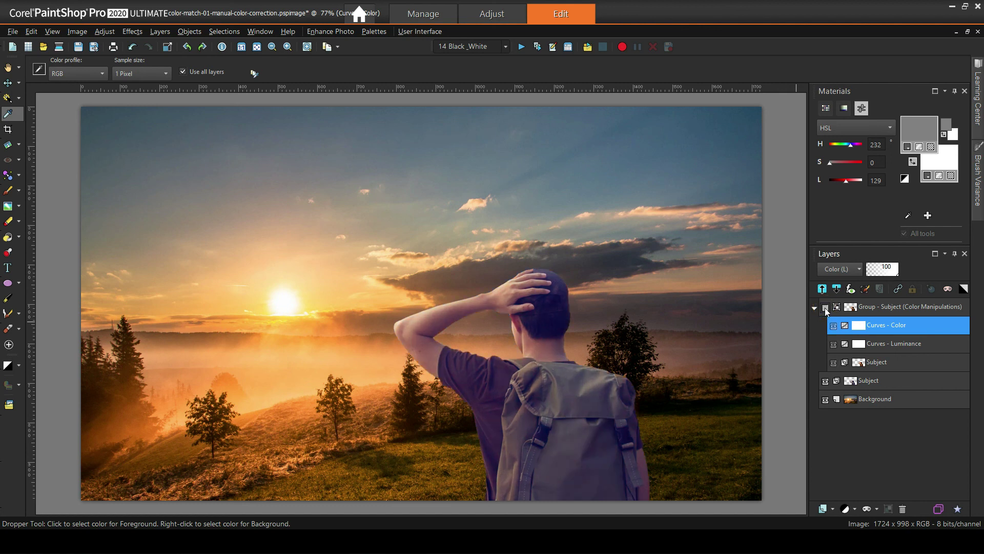
{"action": "left_click", "coordinate": [825, 308]}
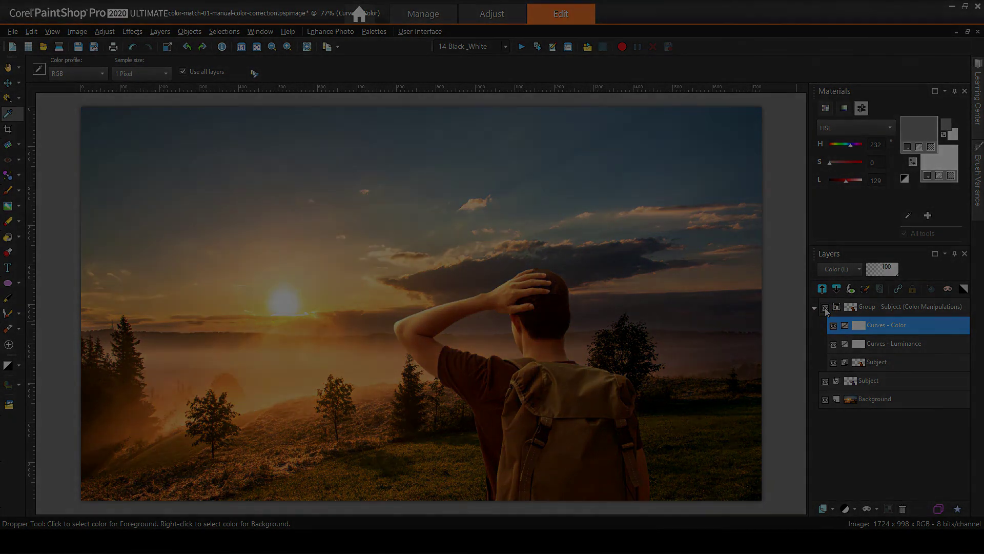